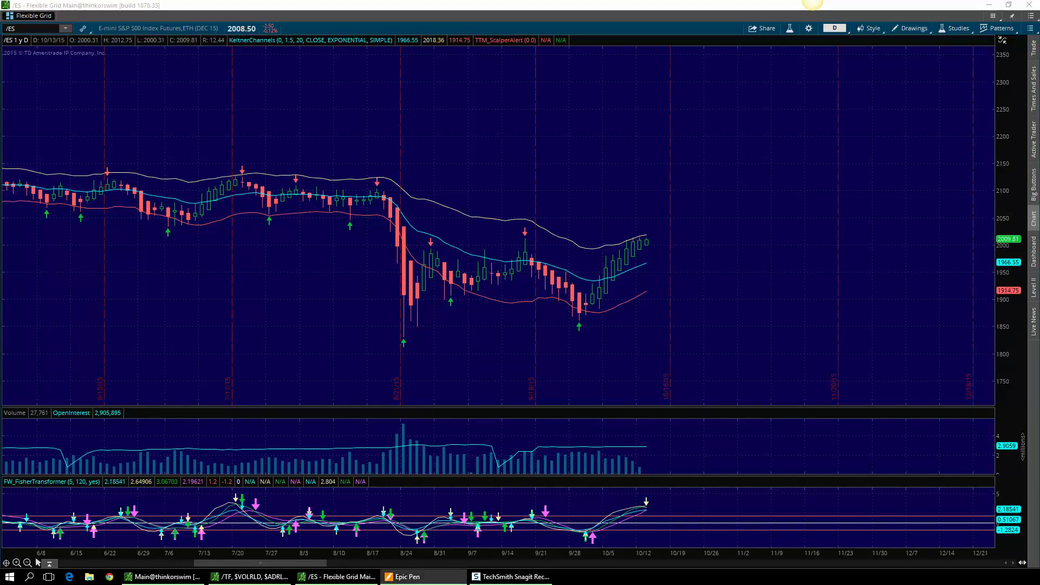
# - Circle the E-mini S&P 500 futures instrument name in red ink and erase the mark
pyautogui.moveTo(95, 51); pyautogui.dragTo(212, 59)
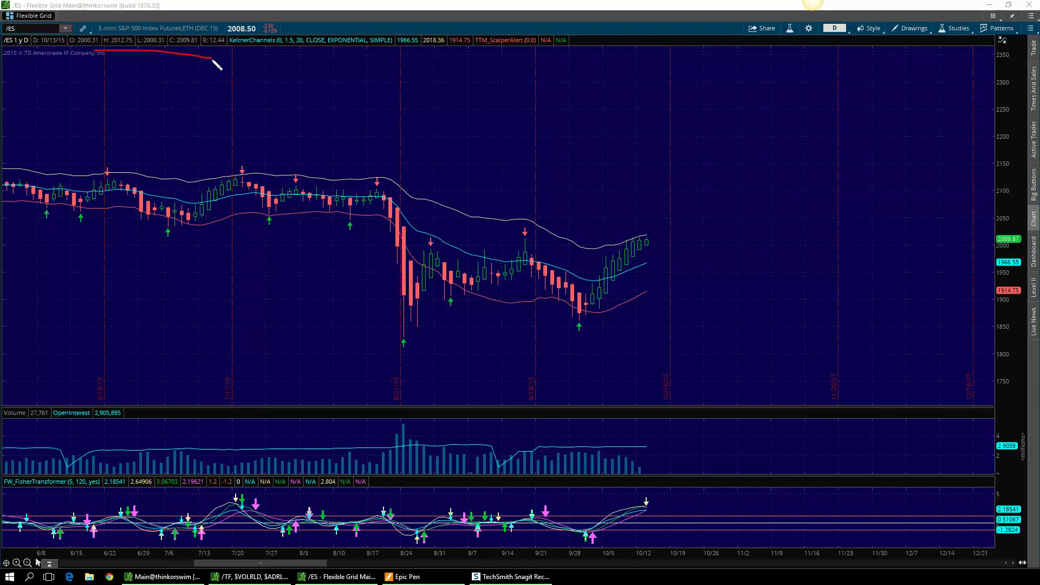
pyautogui.moveTo(252, 26); pyautogui.dragTo(74, 46)
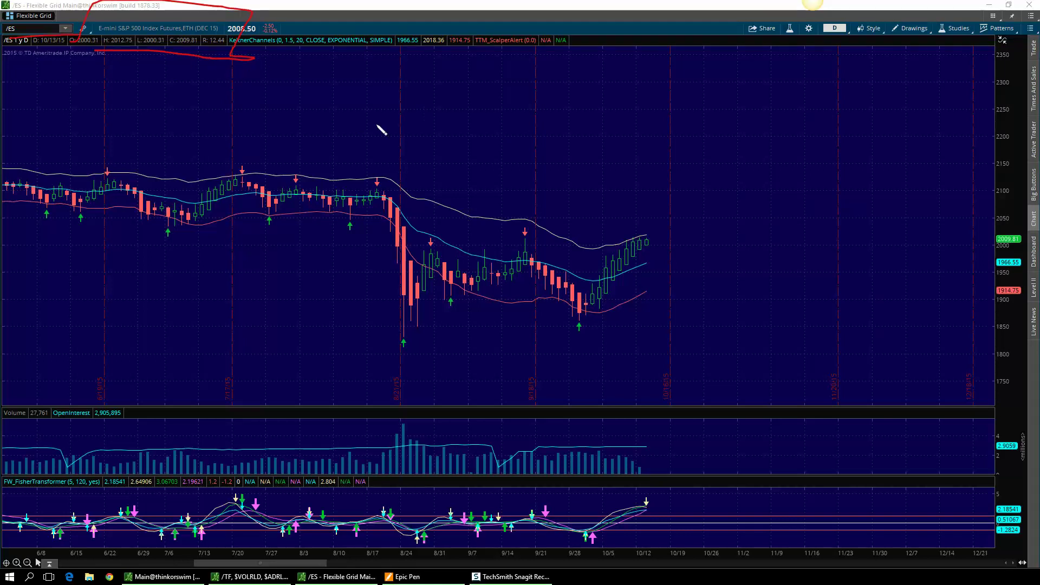
pyautogui.hotkey('ctrl', 'shift', '6')
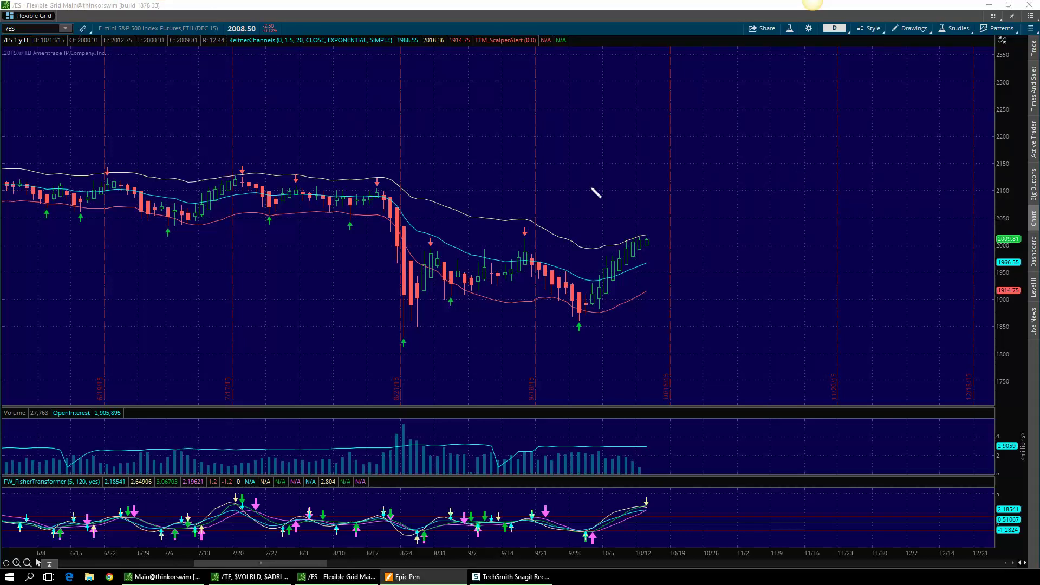
# - Circle the daily timeframe setting of the chart in red ink and erase the mark
pyautogui.moveTo(806, 45); pyautogui.dragTo(873, 51)
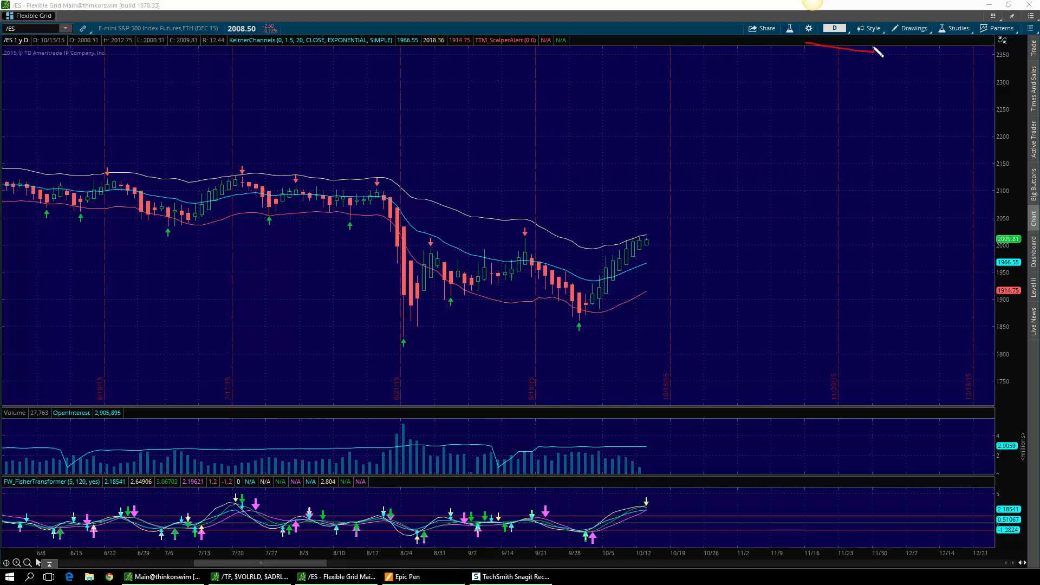
pyautogui.moveTo(814, 18); pyautogui.dragTo(803, 57)
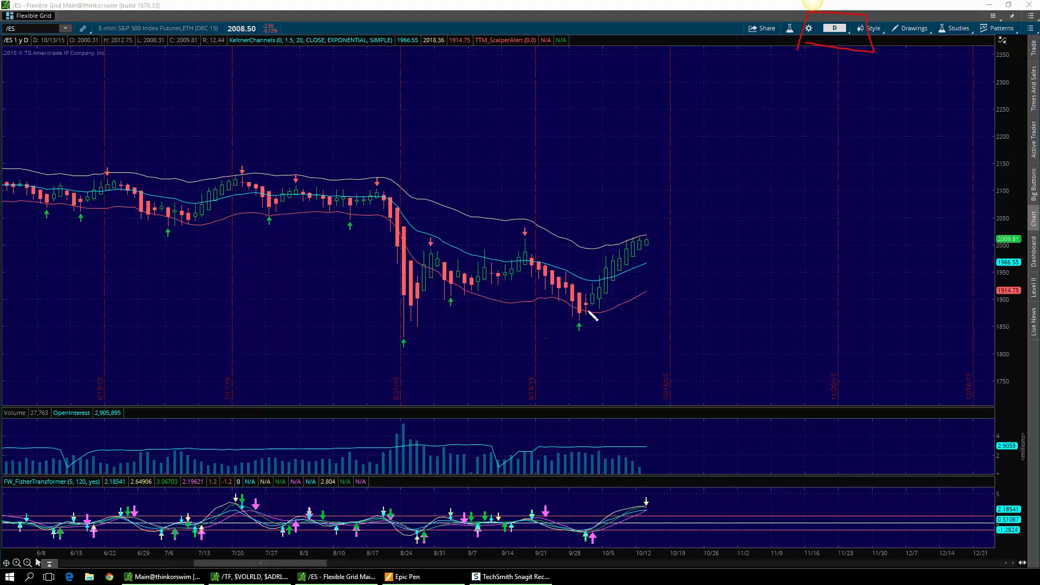
pyautogui.hotkey('ctrl', 'shift', '6')
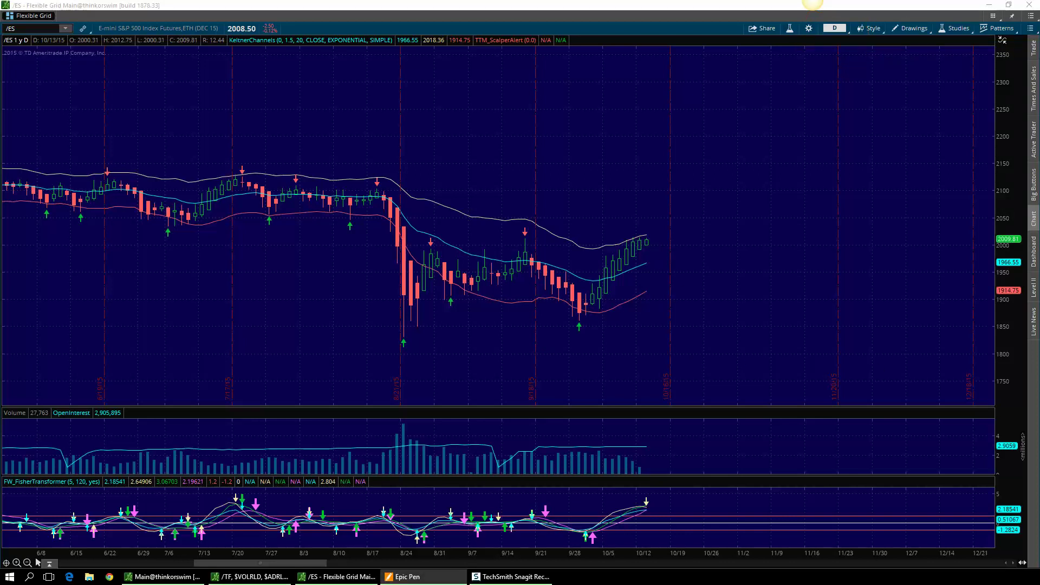
# - Enlarge the FW_FisherTransformer pane and temporarily mark the latest candle and the mid-July peak on both price and indicator
pyautogui.moveTo(705, 476); pyautogui.dragTo(704, 353)
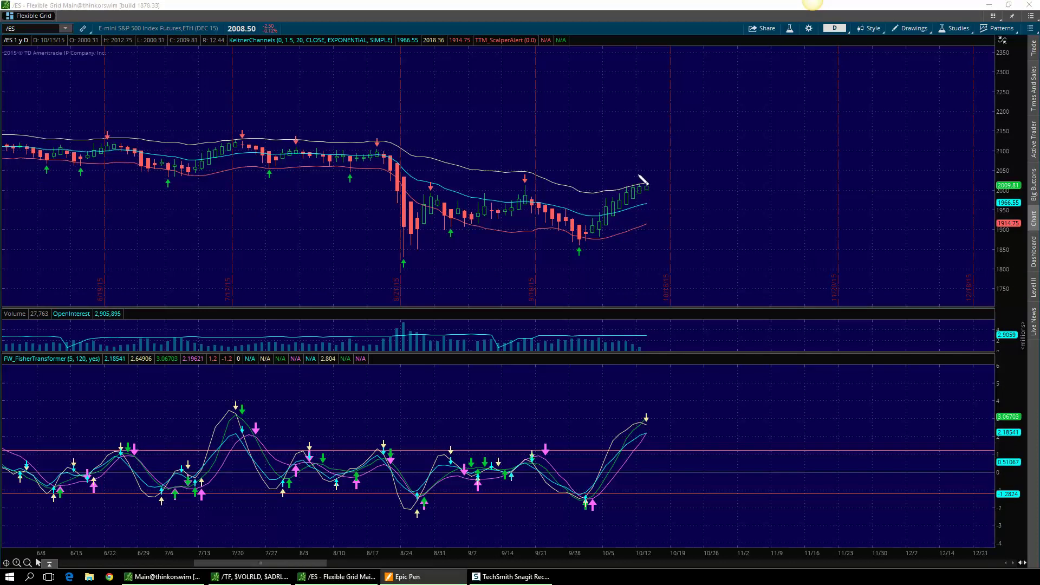
pyautogui.moveTo(642, 173); pyautogui.dragTo(664, 200)
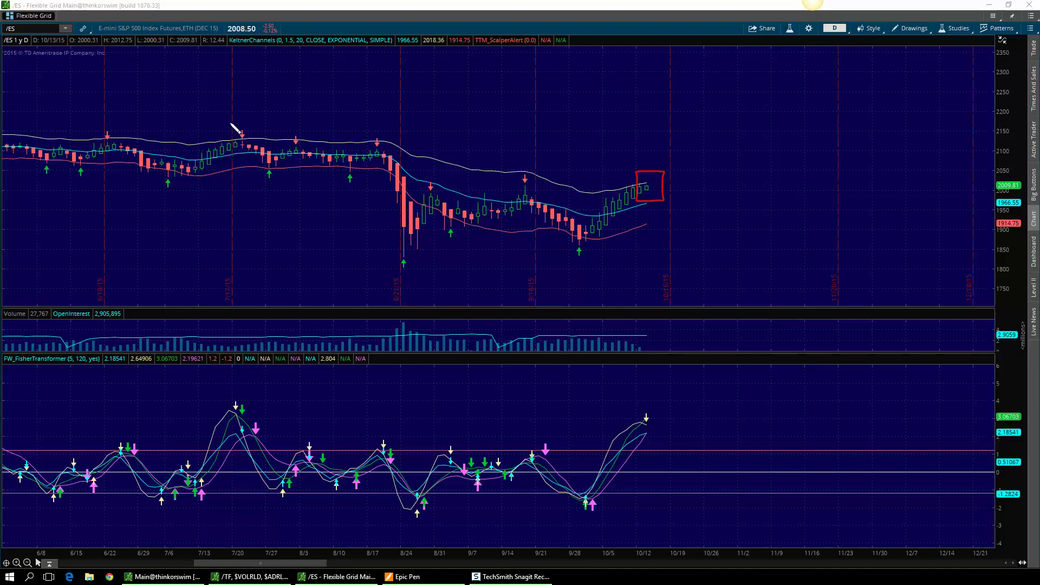
pyautogui.moveTo(259, 156); pyautogui.dragTo(232, 125)
pyautogui.moveTo(191, 467); pyautogui.dragTo(245, 436)
pyautogui.moveTo(240, 389)
pyautogui.mouseDown()
pyautogui.moveTo(203, 411)
pyautogui.moveTo(268, 377)
pyautogui.mouseUp()
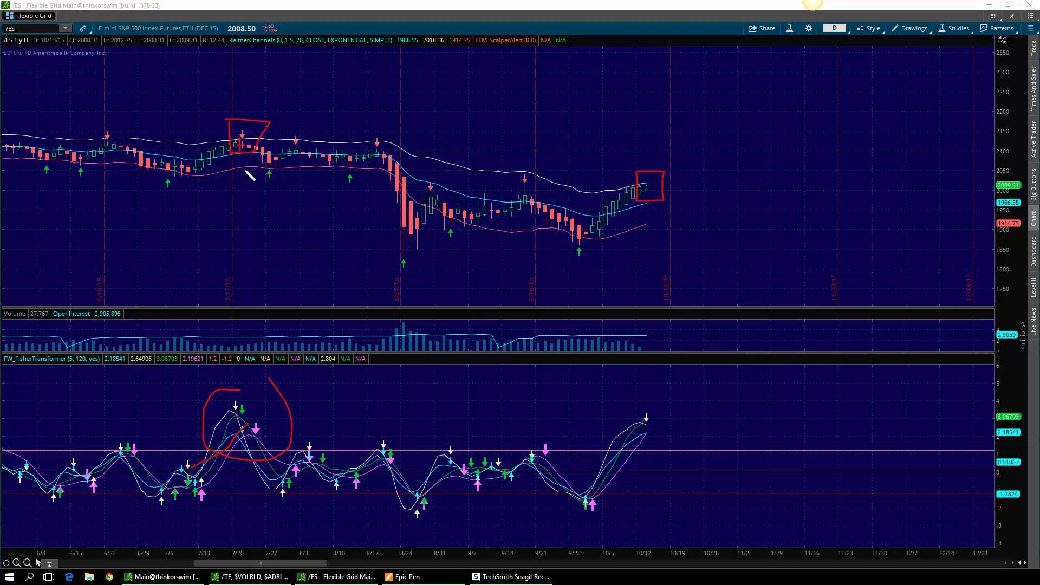
pyautogui.moveTo(260, 173); pyautogui.dragTo(276, 186)
pyautogui.moveTo(247, 116); pyautogui.dragTo(310, 165)
pyautogui.hotkey('ctrl', 'shift', '7')
# - Sketch a possible pullback from the latest daily candle in red ink and erase it
pyautogui.moveTo(644, 190); pyautogui.dragTo(650, 203)
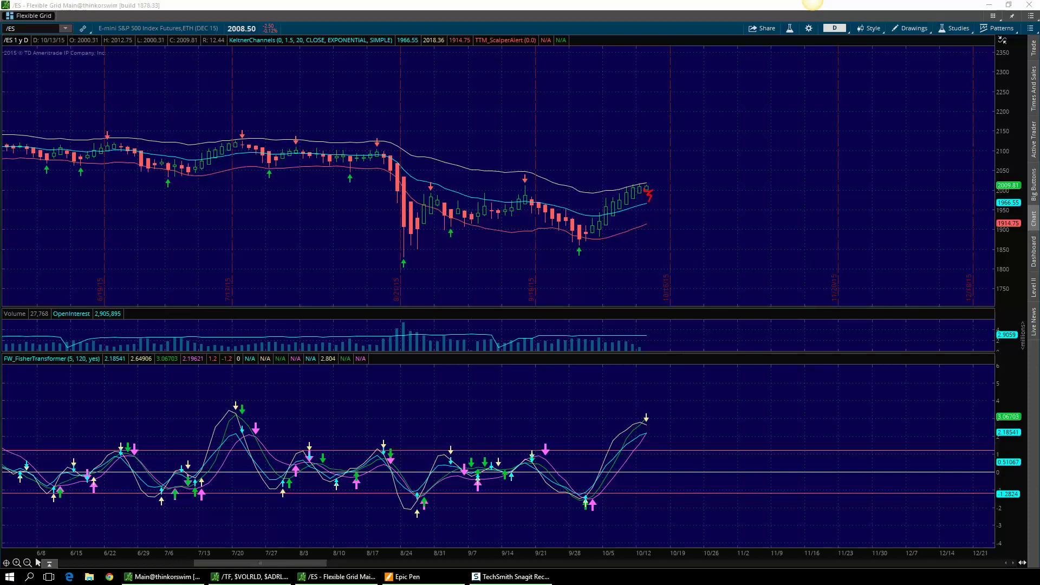
pyautogui.hotkey('ctrl', 'shift', 'c')
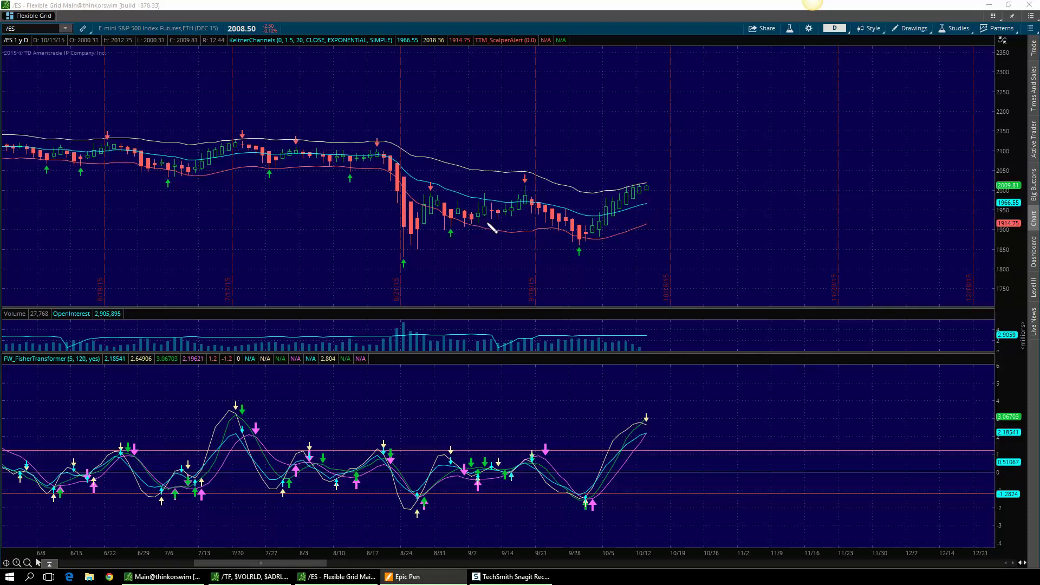
pyautogui.moveTo(645, 187); pyautogui.dragTo(673, 216)
pyautogui.hotkey('ctrl', 'shift', '7')
# - Circle the late-September indicator low, trace the price decline and the October rally in red, and erase the ink
pyautogui.moveTo(593, 492)
pyautogui.mouseDown()
pyautogui.moveTo(572, 505)
pyautogui.moveTo(587, 476)
pyautogui.mouseUp()
pyautogui.moveTo(531, 202); pyautogui.dragTo(564, 224)
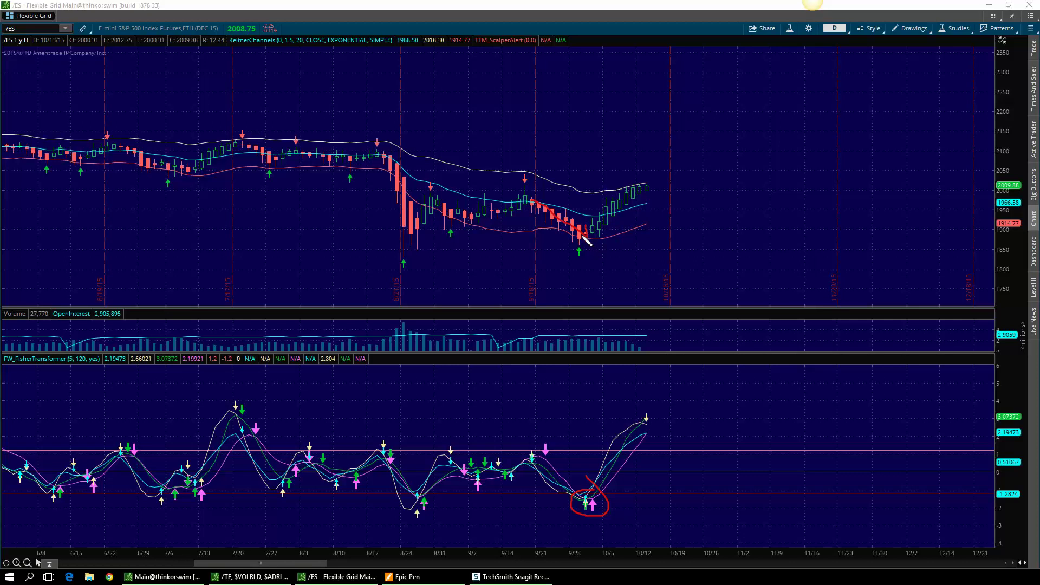
pyautogui.moveTo(585, 237); pyautogui.dragTo(598, 202)
pyautogui.moveTo(583, 256)
pyautogui.mouseDown()
pyautogui.moveTo(671, 195)
pyautogui.moveTo(639, 209)
pyautogui.mouseUp()
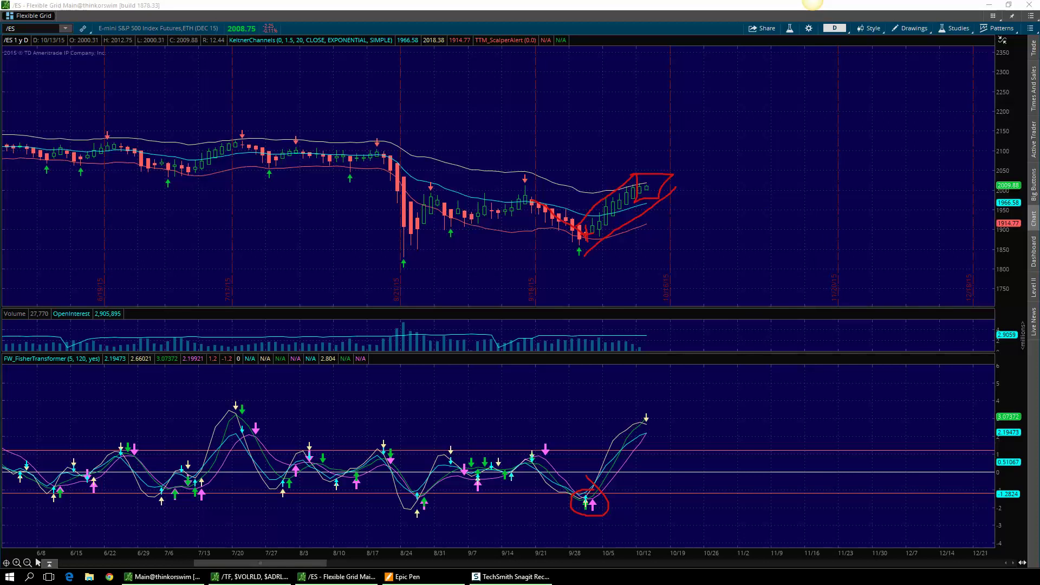
pyautogui.click(812, 0)
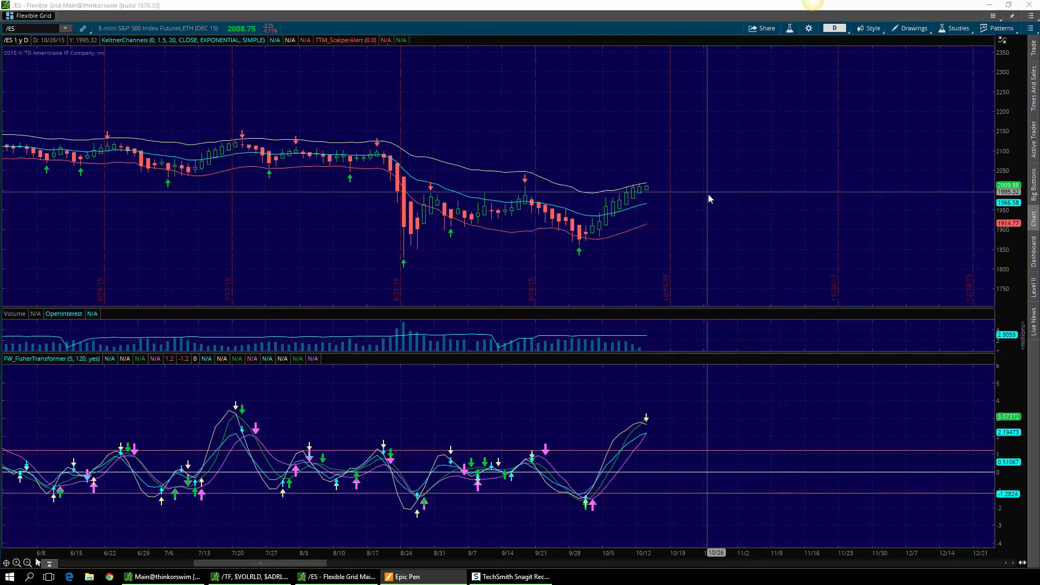
# - Switch the chart to the 180 D : 4h timeframe and zoom in on the September and October candles
pyautogui.click(839, 29)
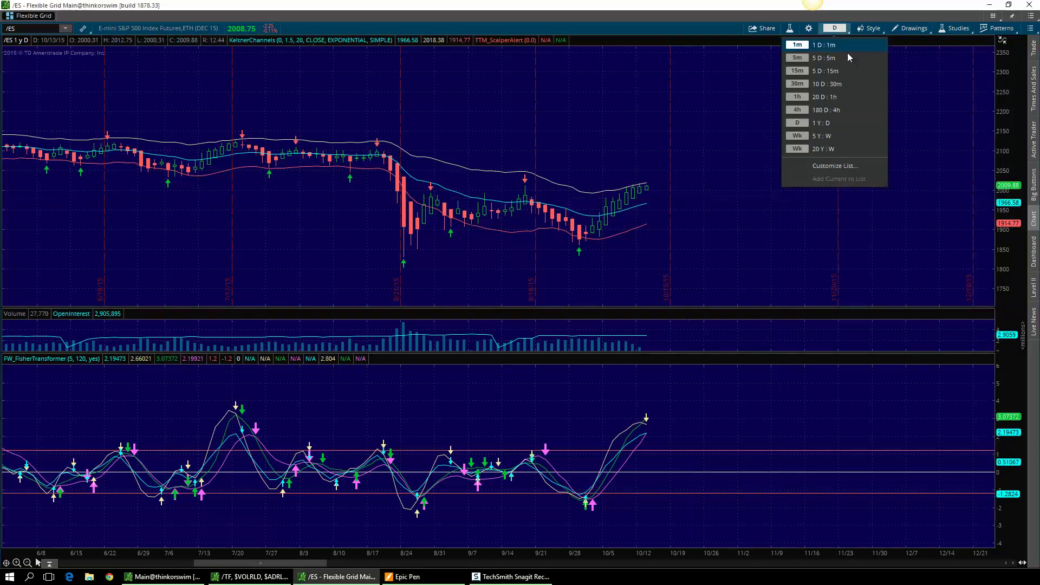
pyautogui.click(844, 108)
pyautogui.moveTo(379, 184); pyautogui.dragTo(817, 212)
pyautogui.click(903, 33)
pyautogui.click(899, 57)
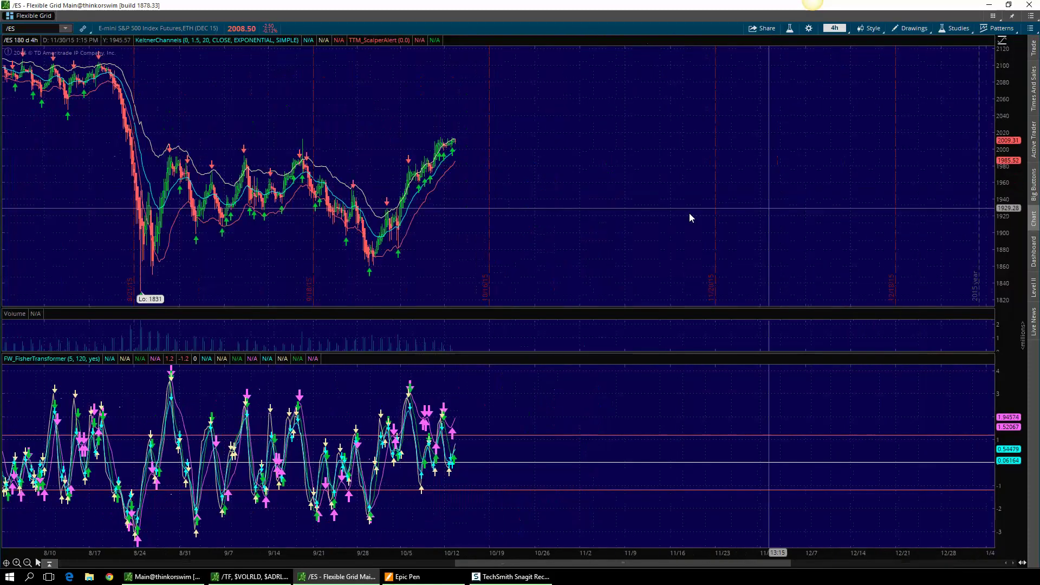
pyautogui.moveTo(204, 218); pyautogui.dragTo(622, 229)
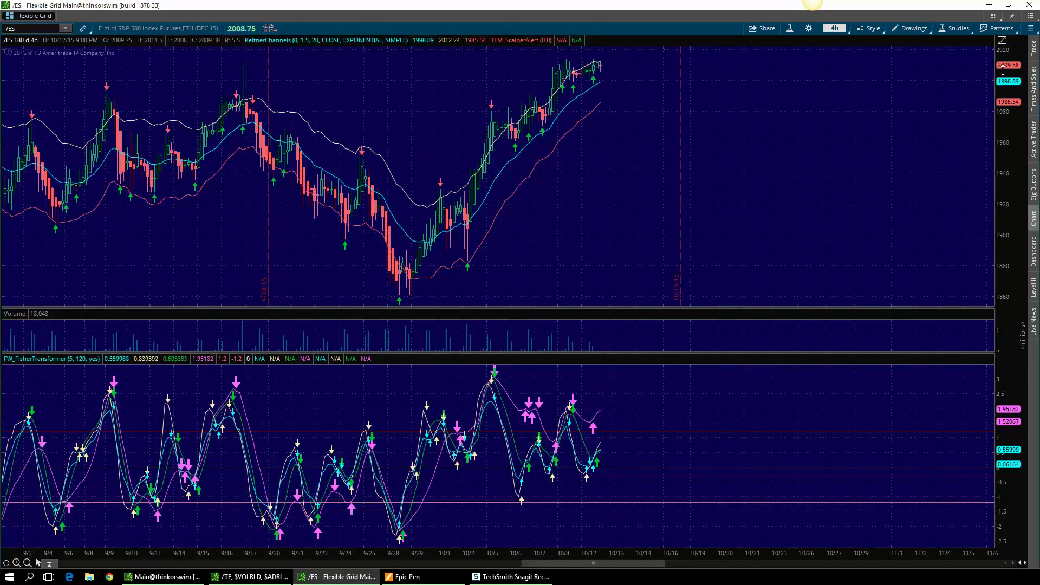
pyautogui.moveTo(1008, 147); pyautogui.dragTo(1007, 211)
pyautogui.hotkey('ctrl', 'shift', '3')
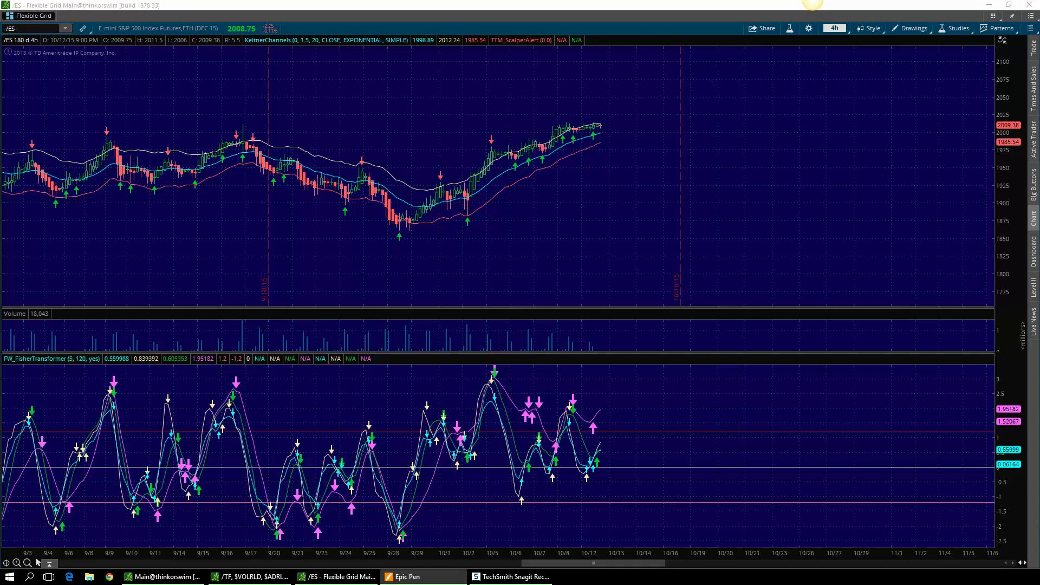
# - Zoom the 4-hour chart further into the October candles, stretch the price scale and reposition the chart around the latest prices
pyautogui.click(915, 31)
pyautogui.click(904, 58)
pyautogui.moveTo(447, 132); pyautogui.dragTo(807, 133)
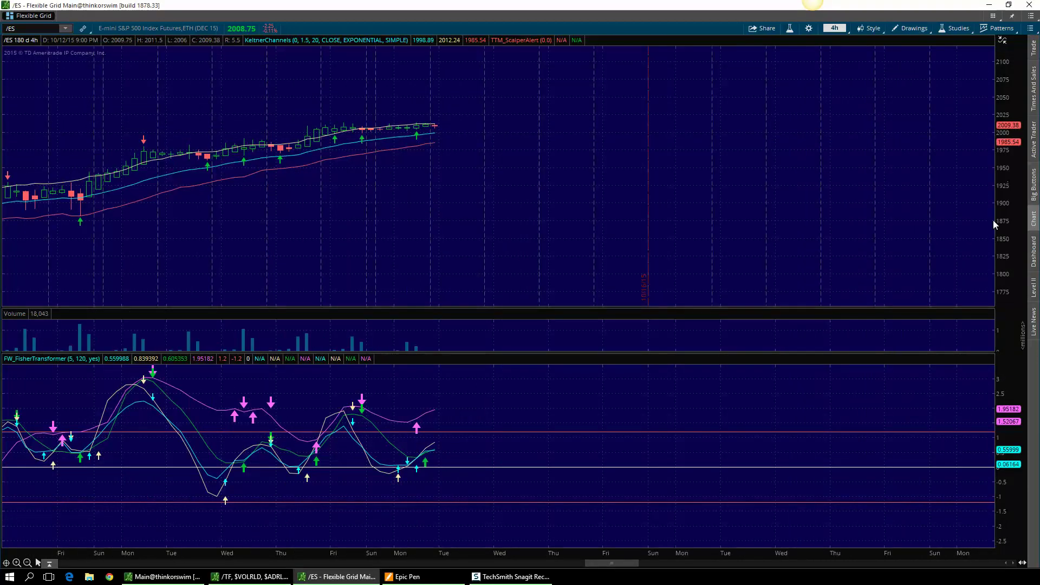
pyautogui.moveTo(1007, 177); pyautogui.dragTo(1006, 79)
pyautogui.click(909, 30)
pyautogui.click(896, 70)
pyautogui.moveTo(721, 111)
pyautogui.mouseDown()
pyautogui.moveTo(878, 259)
pyautogui.moveTo(876, 272)
pyautogui.mouseUp()
# - With Epic Pen, circle the purple indicator line's recent swings and outline the sideways price range on the 4-hour chart; erase the ink
pyautogui.click(403, 577)
pyautogui.moveTo(314, 359)
pyautogui.mouseDown()
pyautogui.moveTo(283, 373)
pyautogui.moveTo(322, 371)
pyautogui.mouseUp()
pyautogui.moveTo(395, 433)
pyautogui.mouseDown()
pyautogui.moveTo(550, 399)
pyautogui.moveTo(548, 383)
pyautogui.mouseUp()
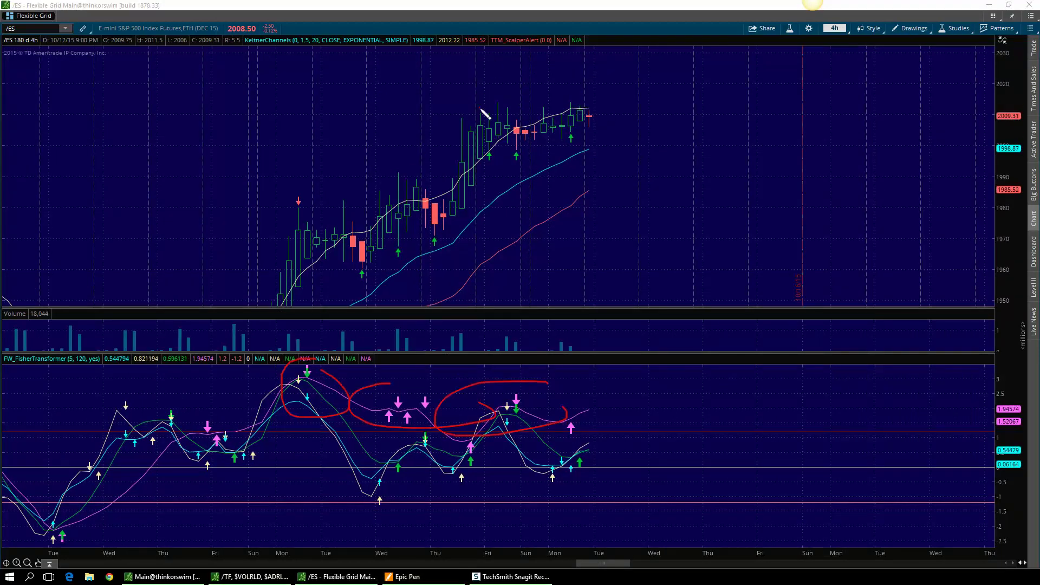
pyautogui.moveTo(464, 155); pyautogui.dragTo(655, 160)
pyautogui.moveTo(527, 126); pyautogui.dragTo(587, 119)
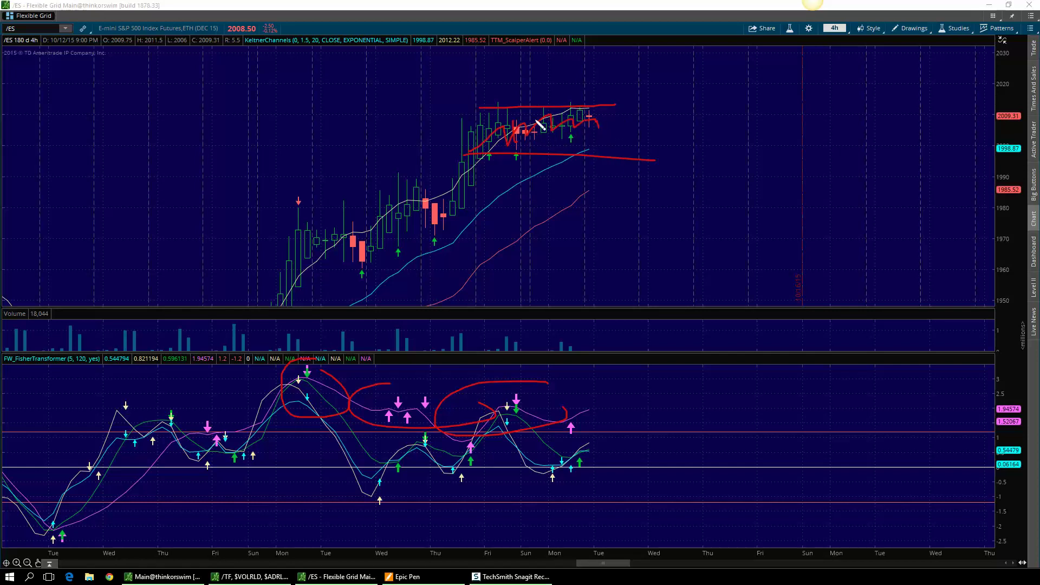
pyautogui.moveTo(561, 126); pyautogui.dragTo(563, 145)
pyautogui.moveTo(583, 100); pyautogui.dragTo(584, 112)
pyautogui.hotkey('ctrl', 'shift', '7')
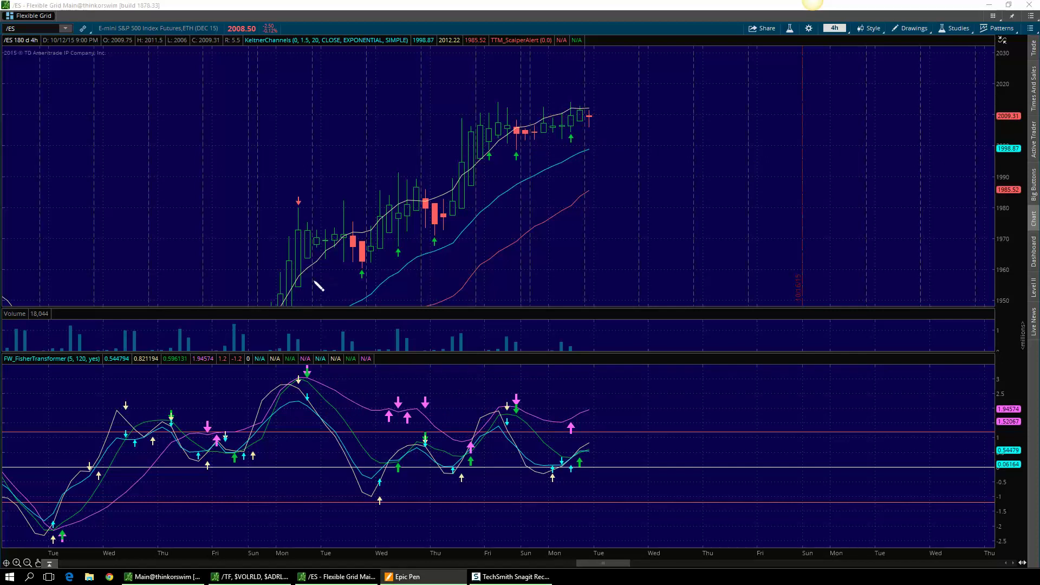
# - Trace the 4-hour October rally and draw the upper and lower bounds of its consolidation with a downward break; erase the ink
pyautogui.moveTo(242, 302)
pyautogui.mouseDown()
pyautogui.moveTo(362, 264)
pyautogui.moveTo(515, 127)
pyautogui.mouseUp()
pyautogui.moveTo(431, 112); pyautogui.dragTo(639, 97)
pyautogui.moveTo(463, 146)
pyautogui.mouseDown()
pyautogui.moveTo(677, 150)
pyautogui.moveTo(565, 108)
pyautogui.moveTo(621, 134)
pyautogui.moveTo(599, 116)
pyautogui.moveTo(635, 157)
pyautogui.moveTo(614, 162)
pyautogui.mouseUp()
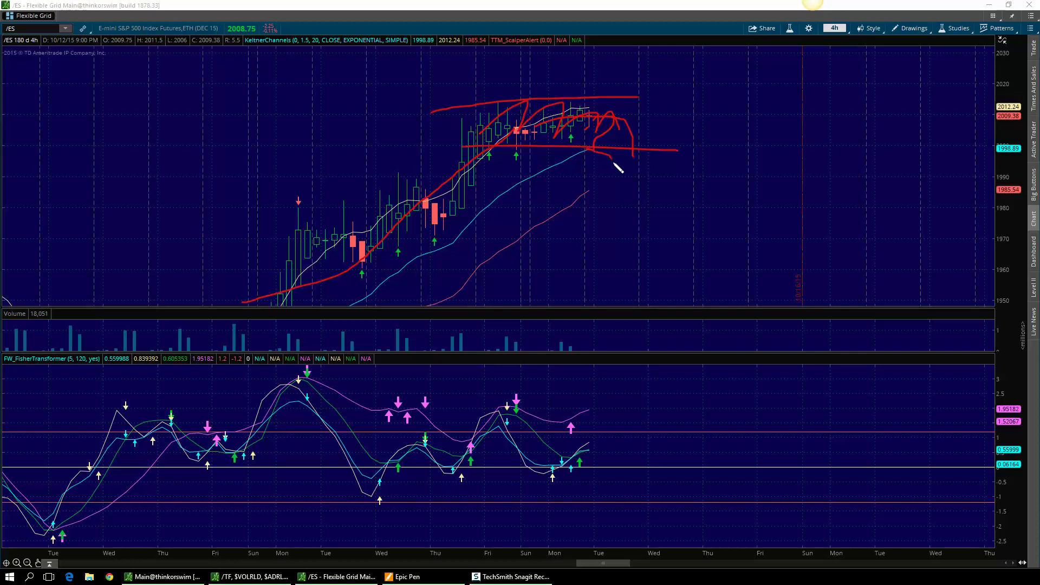
pyautogui.hotkey('ctrl', 'shift', '7')
# - Sketch a drop from the latest candle to the middle Keltner line, mark the lower Keltner line level, and erase the ink
pyautogui.moveTo(585, 116); pyautogui.dragTo(600, 144)
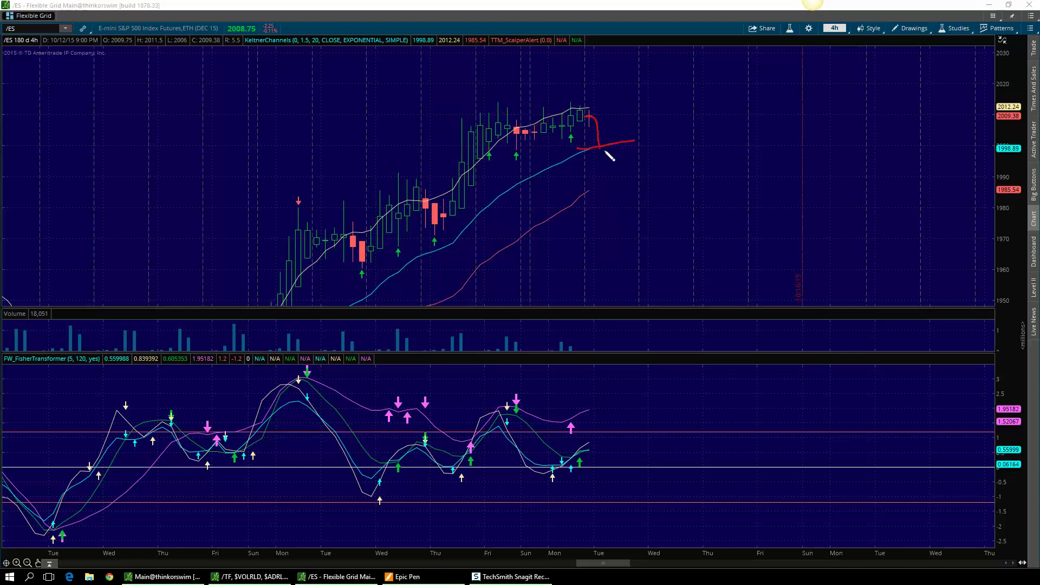
pyautogui.moveTo(562, 193); pyautogui.dragTo(654, 190)
pyautogui.click(812, 2)
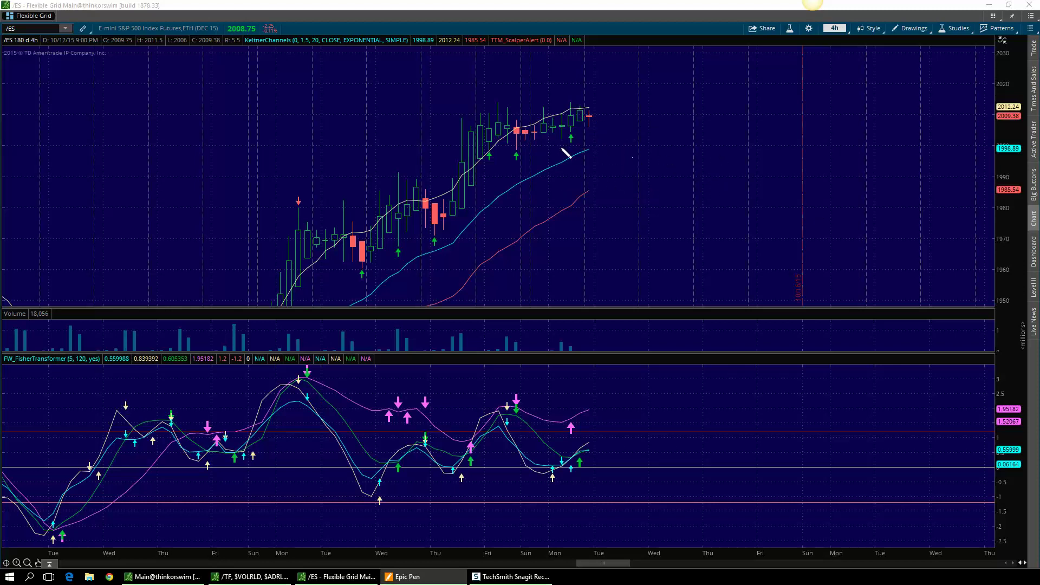
# - Outline the middle Keltner line beneath the 4-hour rally in red, erase the ink and return to the normal cursor
pyautogui.moveTo(589, 143); pyautogui.dragTo(471, 207)
pyautogui.moveTo(382, 278)
pyautogui.mouseDown()
pyautogui.moveTo(440, 261)
pyautogui.moveTo(542, 168)
pyautogui.mouseUp()
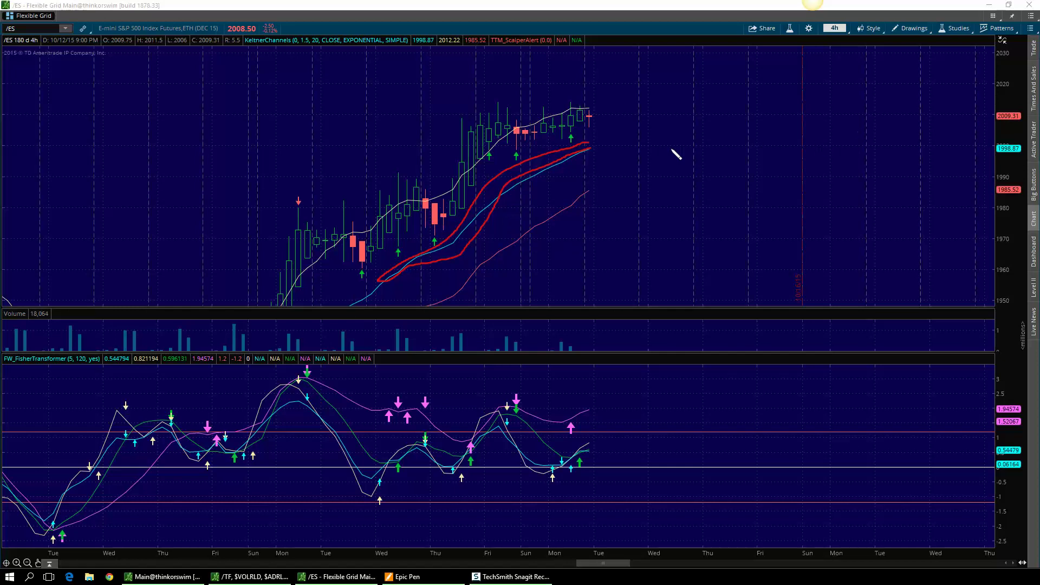
pyautogui.moveTo(484, 144)
pyautogui.mouseDown()
pyautogui.moveTo(985, 152)
pyautogui.moveTo(443, 144)
pyautogui.moveTo(669, 151)
pyautogui.moveTo(657, 163)
pyautogui.moveTo(601, 157)
pyautogui.mouseUp()
pyautogui.hotkey('ctrl', 'shift', '1')
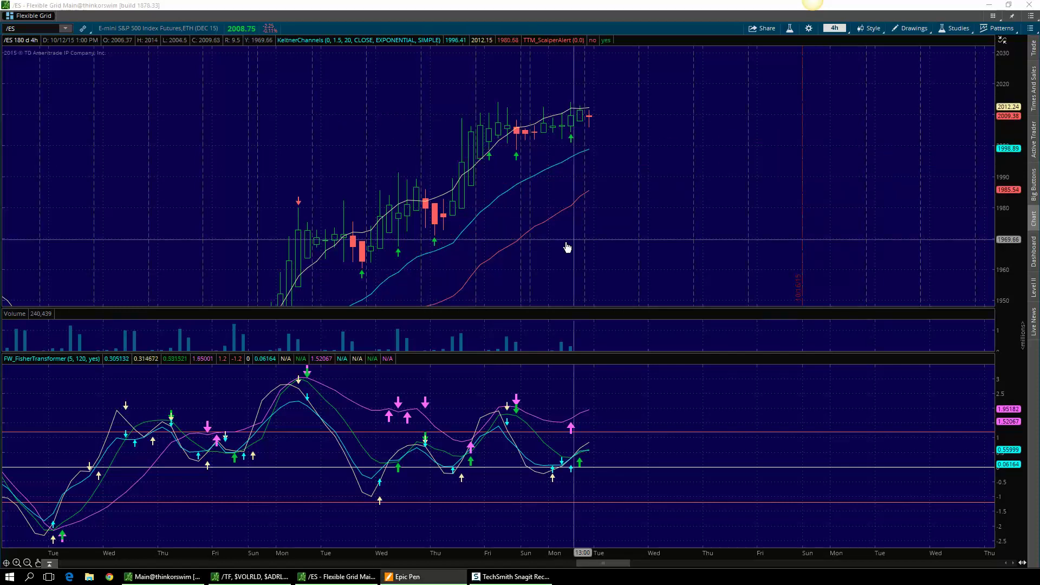
# - Switch to the Main thinkorswim window and zoom its 15-minute /ES chart in on the sessions from Friday onward
pyautogui.click(162, 576)
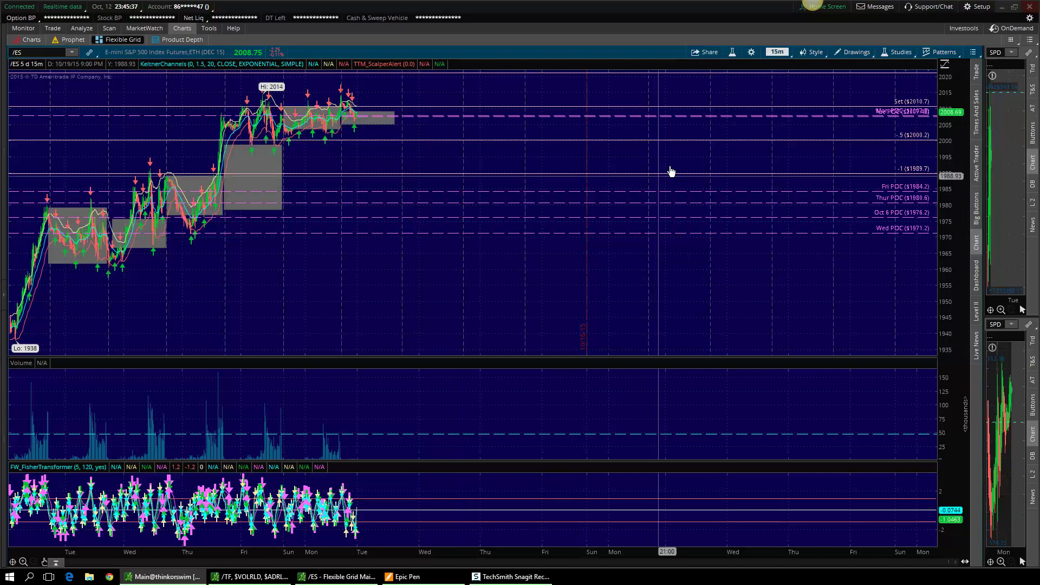
pyautogui.click(853, 52)
pyautogui.click(846, 69)
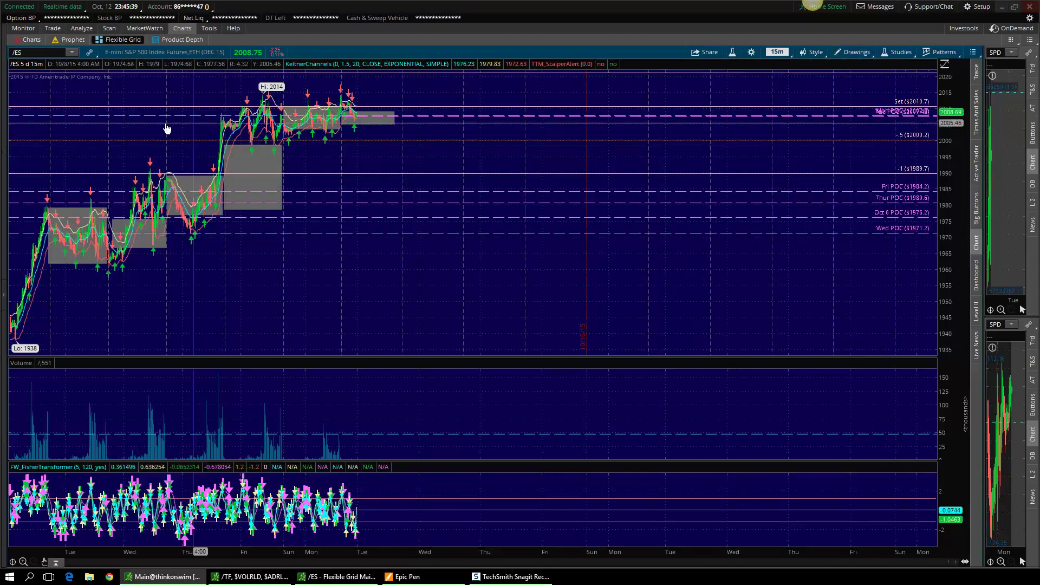
pyautogui.click(853, 52)
pyautogui.click(846, 78)
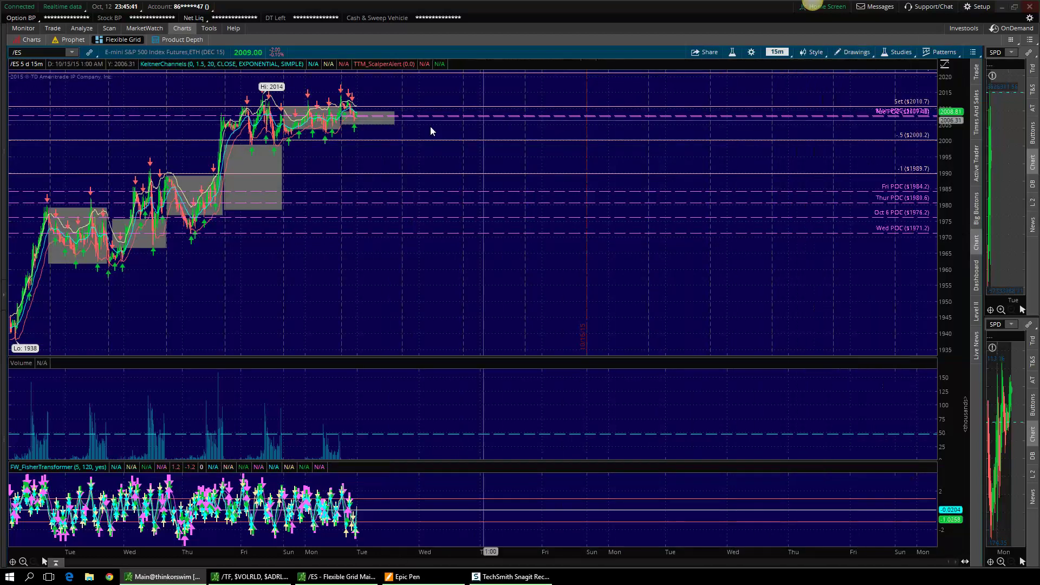
pyautogui.moveTo(166, 145); pyautogui.dragTo(469, 156)
pyautogui.moveTo(92, 186); pyautogui.dragTo(838, 192)
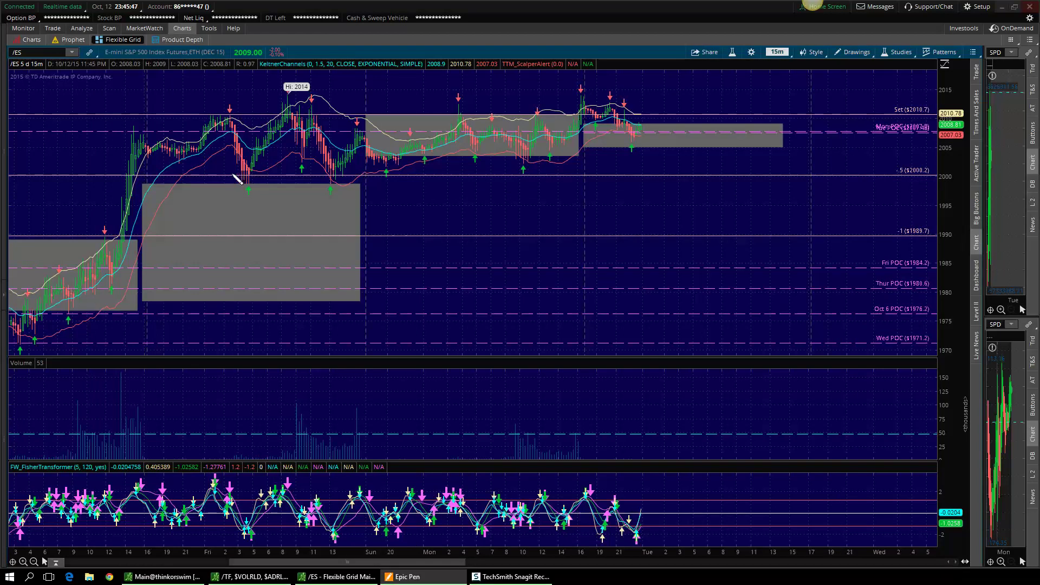
# - Mark the two Friday lows at the $2000.2 level and sketch a price path falling to it, erasing the ink each time
pyautogui.moveTo(230, 174); pyautogui.dragTo(273, 177)
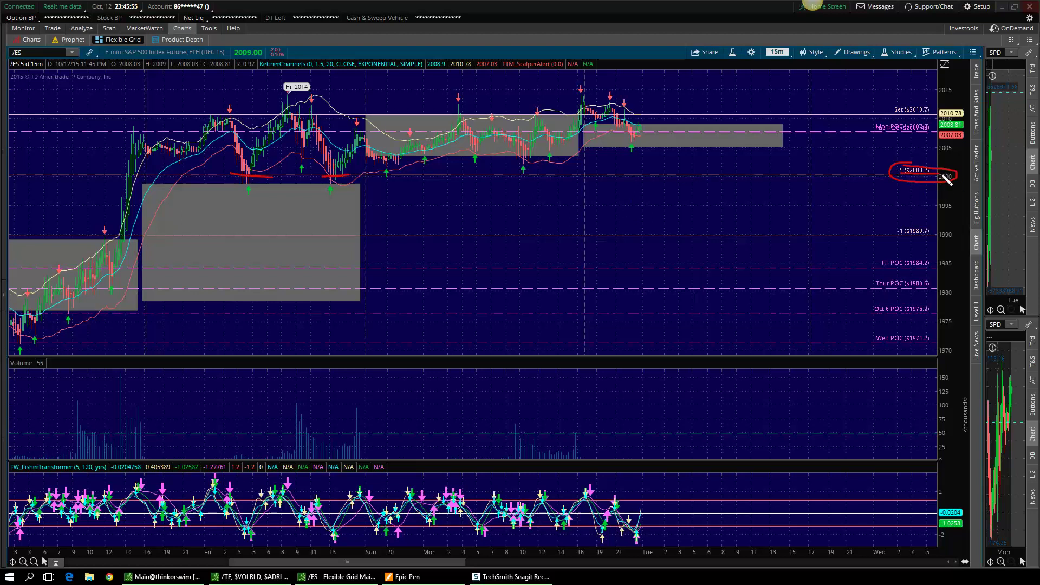
pyautogui.hotkey('ctrl', 'shift', '7')
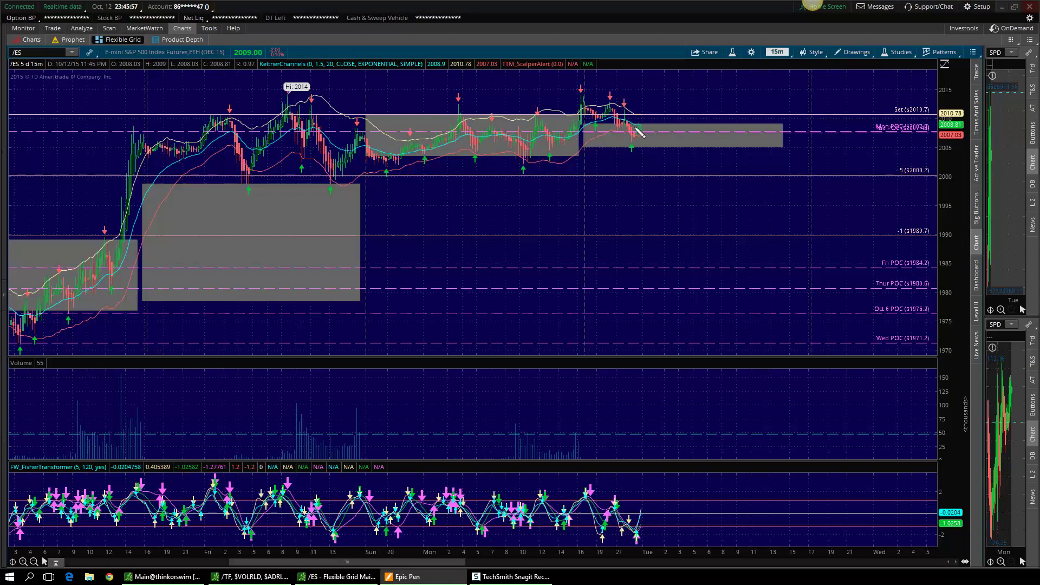
pyautogui.moveTo(641, 129); pyautogui.dragTo(661, 143)
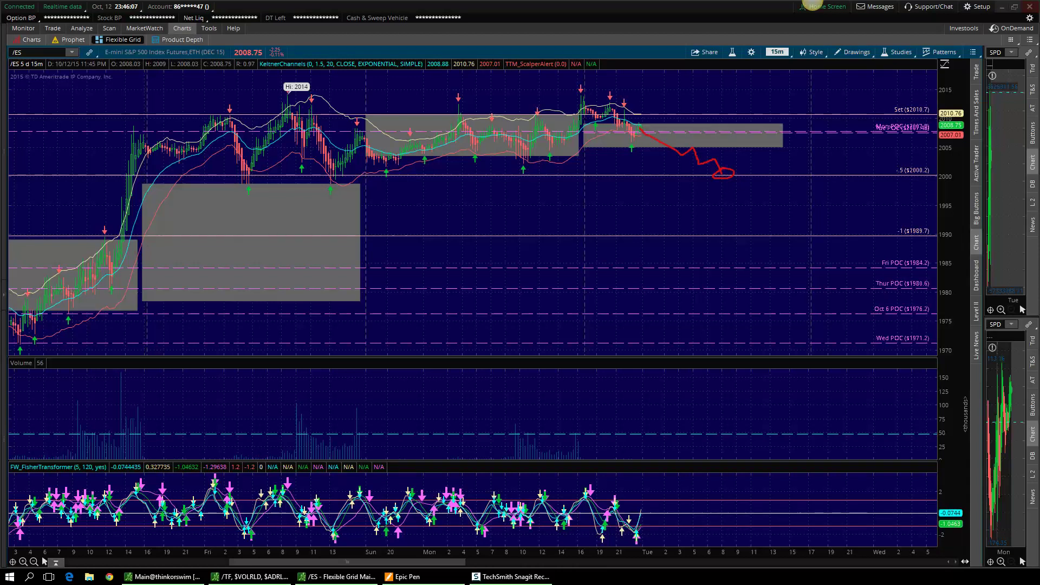
pyautogui.click(812, 2)
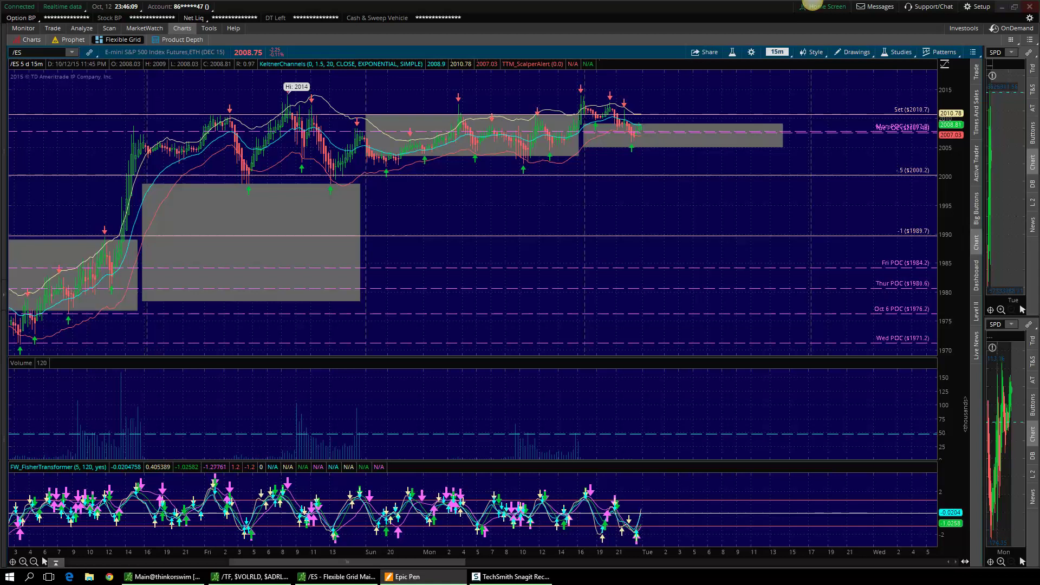
# - Sketch a price drop in red from the latest candle to the lower edge of the latest shaded box, then erase the ink
pyautogui.moveTo(945, 224); pyautogui.dragTo(945, 208)
pyautogui.click(857, 52)
pyautogui.click(846, 68)
pyautogui.moveTo(833, 153); pyautogui.dragTo(788, 193)
pyautogui.moveTo(945, 215); pyautogui.dragTo(945, 201)
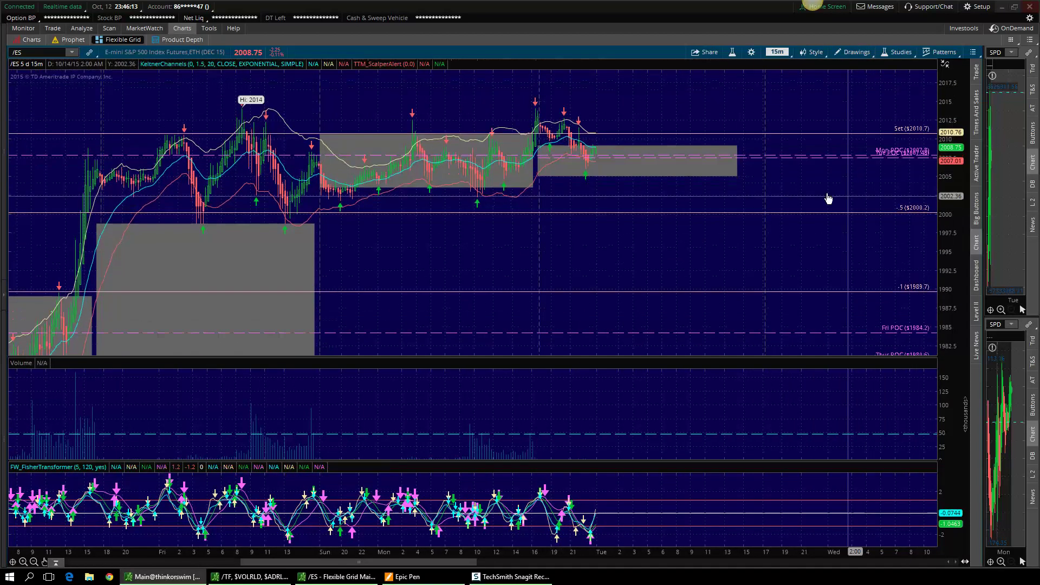
pyautogui.moveTo(821, 191); pyautogui.dragTo(802, 222)
pyautogui.click(1039, 231)
pyautogui.moveTo(573, 179); pyautogui.dragTo(599, 191)
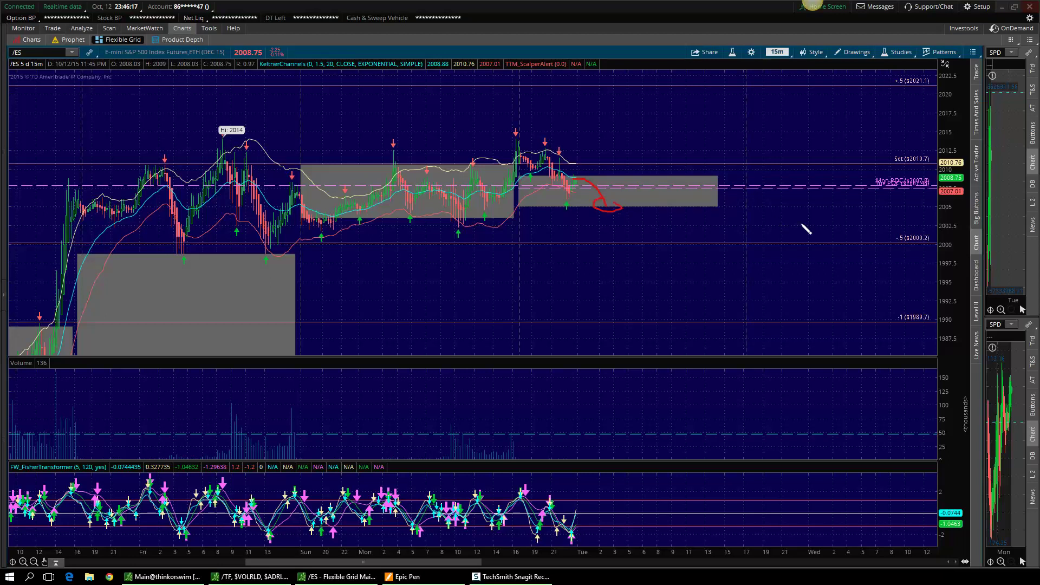
pyautogui.click(812, 1)
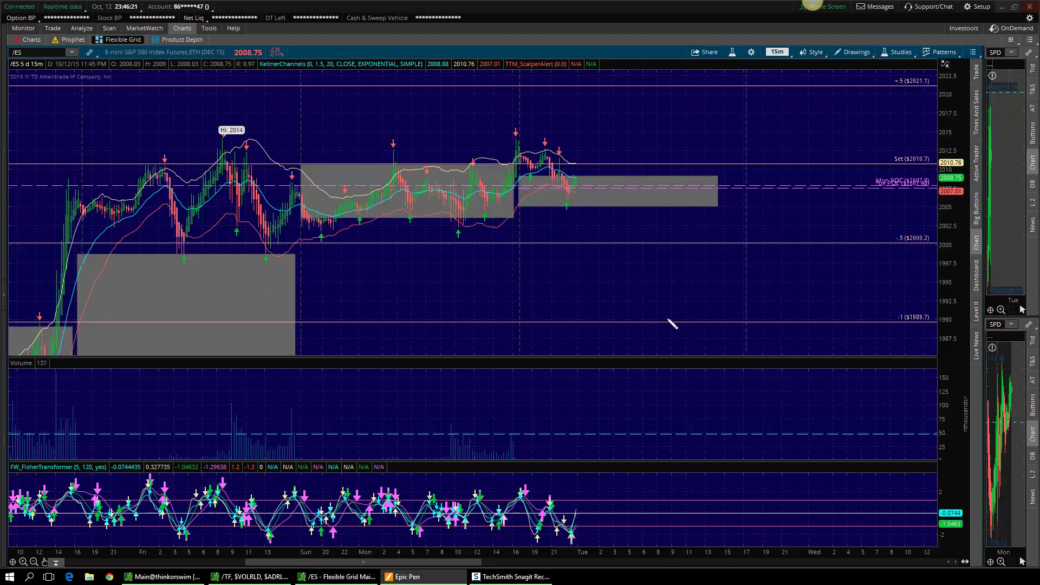
# - Mark the two Monday declines, then the latest low and its Fisher Transformer signal, erasing the ink each time
pyautogui.moveTo(388, 159); pyautogui.dragTo(419, 219)
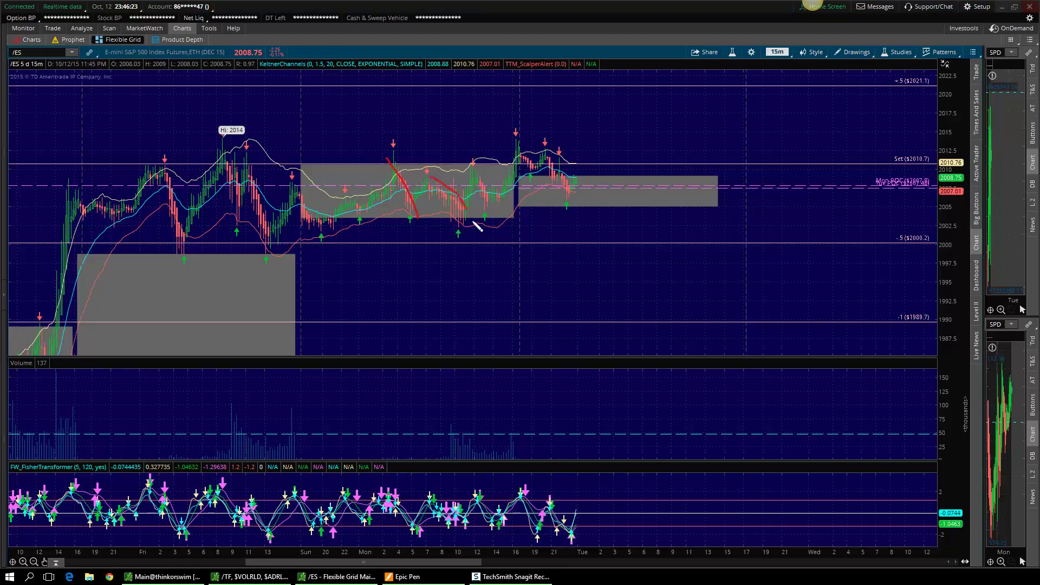
pyautogui.click(812, 1)
pyautogui.moveTo(560, 180); pyautogui.dragTo(568, 199)
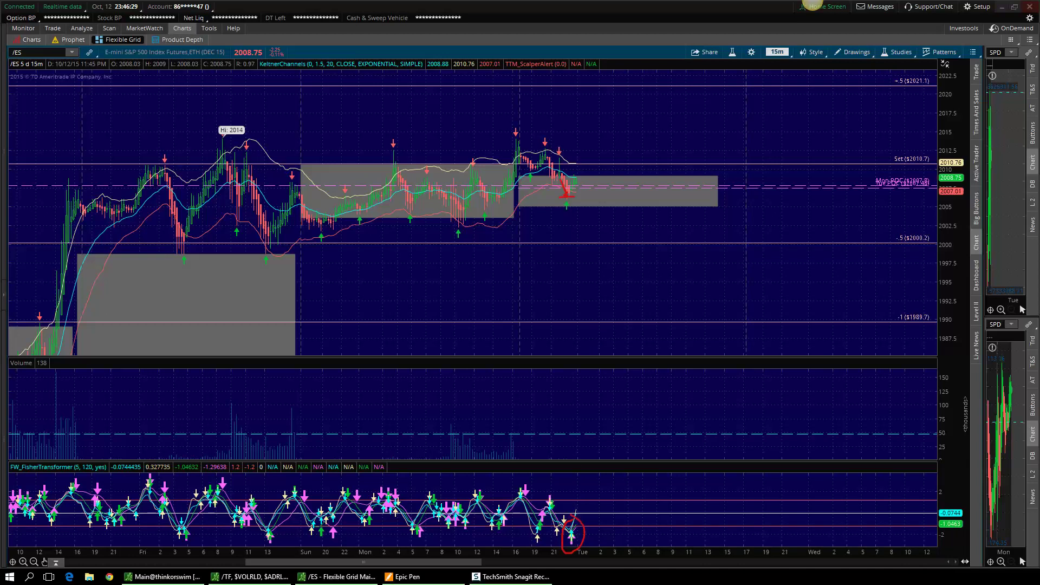
pyautogui.click(1039, 250)
# - Sketch a stepped drop to the latest shaded box's lower edge, then circle the 2014 high, erasing the ink each time
pyautogui.moveTo(568, 177)
pyautogui.mouseDown()
pyautogui.moveTo(599, 177)
pyautogui.moveTo(608, 204)
pyautogui.mouseUp()
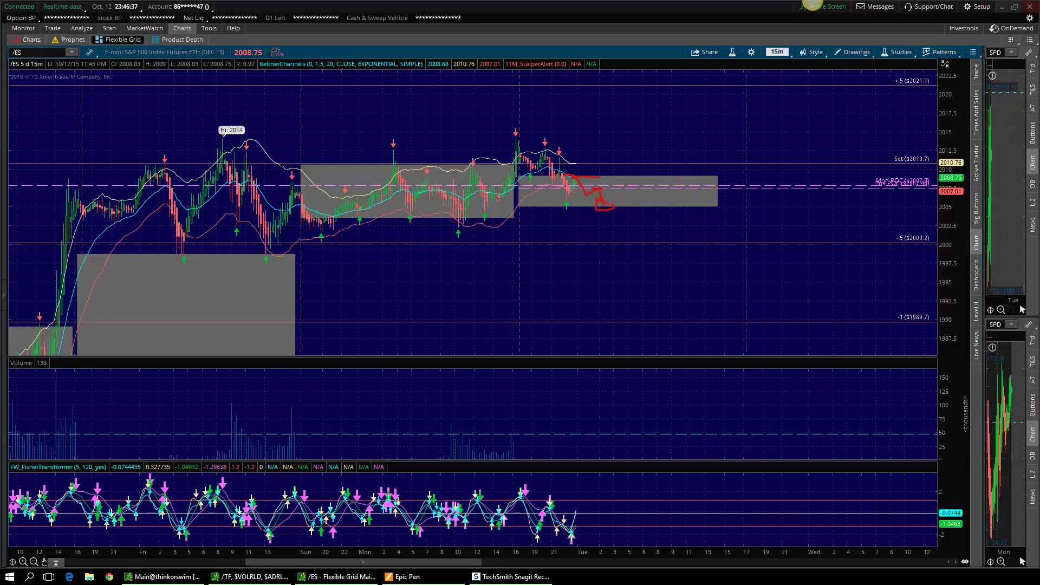
pyautogui.click(1038, 344)
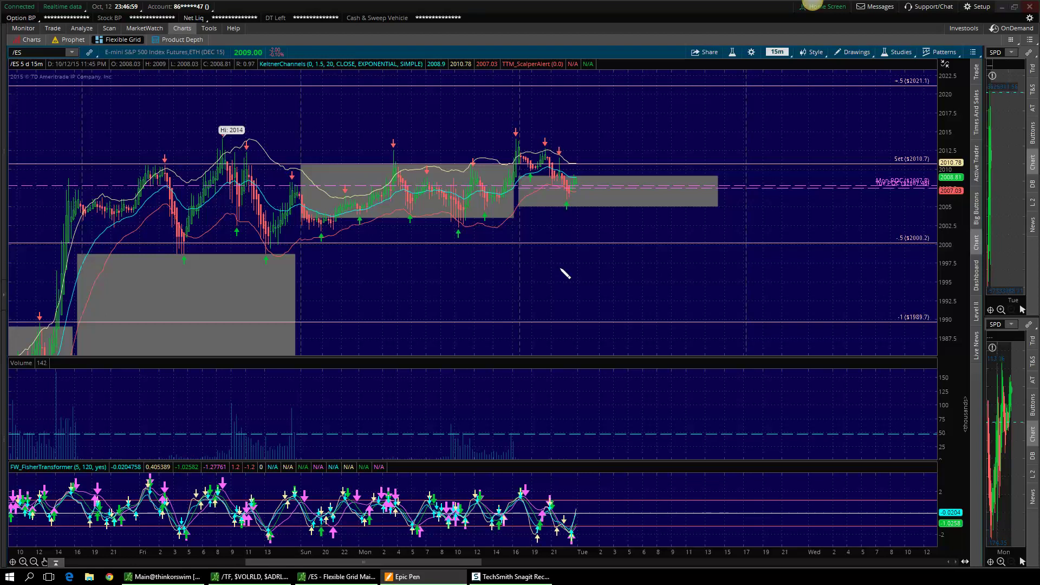
pyautogui.moveTo(247, 113)
pyautogui.mouseDown()
pyautogui.moveTo(186, 139)
pyautogui.moveTo(293, 132)
pyautogui.moveTo(209, 86)
pyautogui.mouseUp()
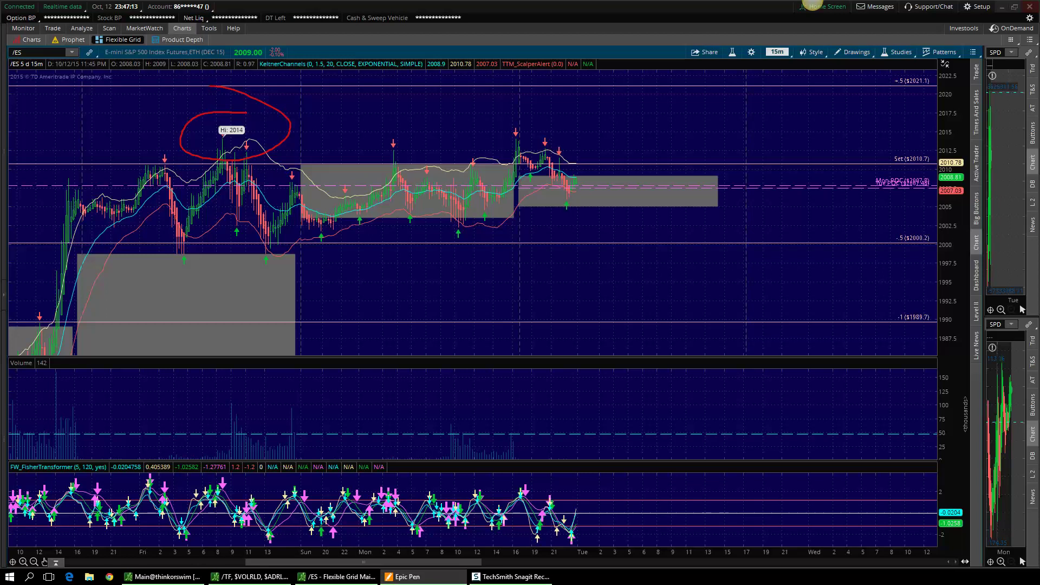
pyautogui.click(813, 1)
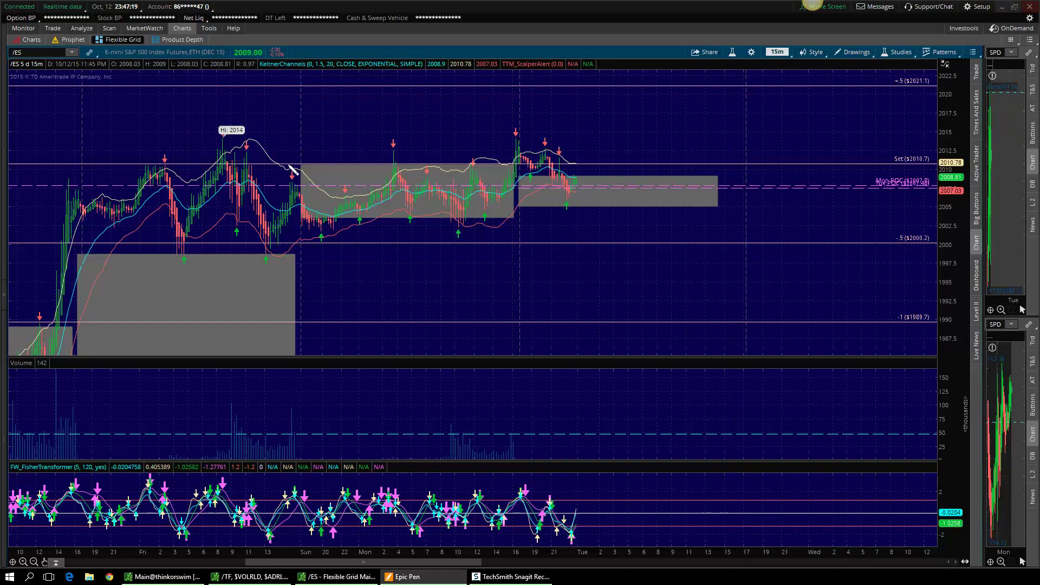
# - Circle the 2014 high and trace Monday's swings between the Set ($2010.7) line and the shaded box's lower edge, erasing the ink
pyautogui.moveTo(296, 160)
pyautogui.mouseDown()
pyautogui.moveTo(300, 222)
pyautogui.moveTo(481, 226)
pyautogui.moveTo(519, 171)
pyautogui.moveTo(309, 173)
pyautogui.moveTo(341, 207)
pyautogui.moveTo(387, 197)
pyautogui.moveTo(398, 165)
pyautogui.moveTo(423, 164)
pyautogui.mouseUp()
pyautogui.hotkey('ctrl', 'z')
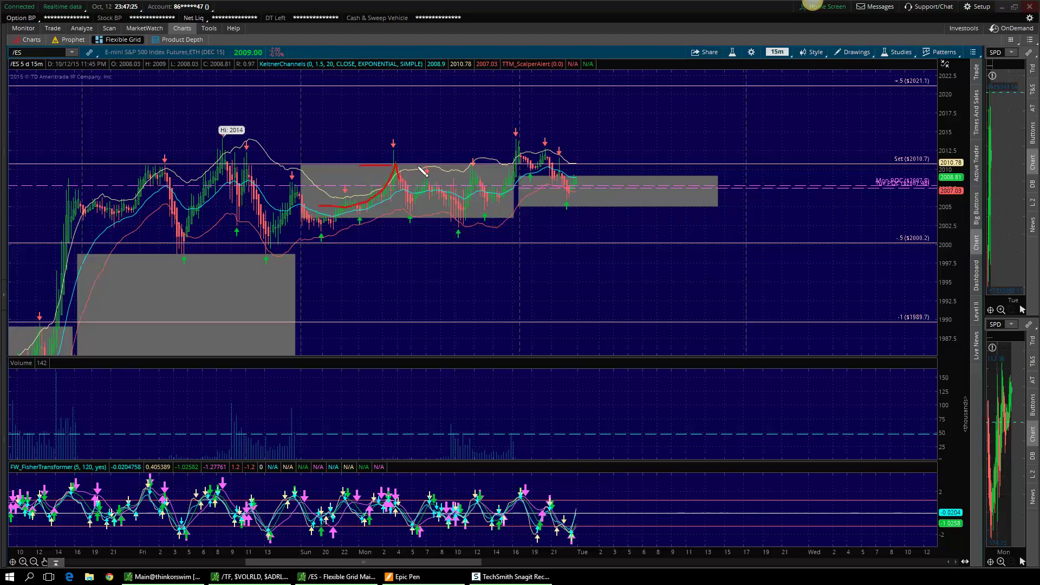
pyautogui.moveTo(245, 111)
pyautogui.mouseDown()
pyautogui.moveTo(258, 139)
pyautogui.moveTo(259, 123)
pyautogui.mouseUp()
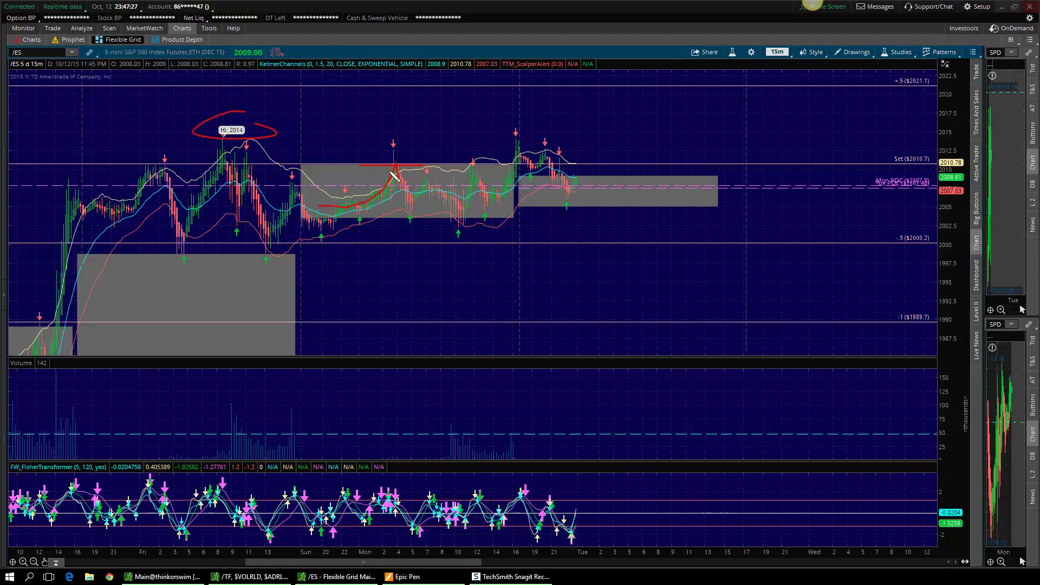
pyautogui.moveTo(352, 162)
pyautogui.mouseDown()
pyautogui.moveTo(304, 144)
pyautogui.moveTo(404, 154)
pyautogui.mouseUp()
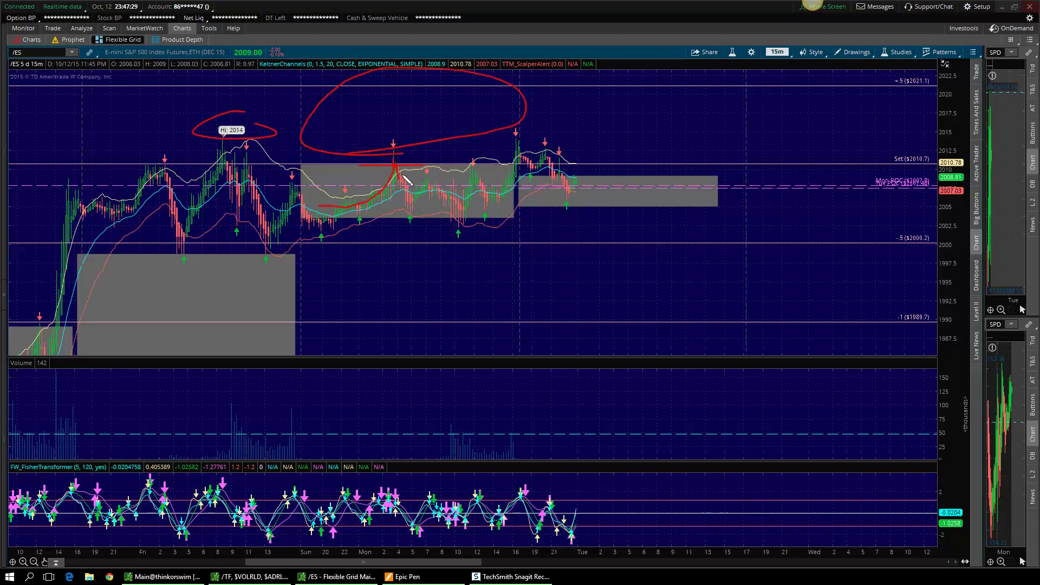
pyautogui.moveTo(383, 80); pyautogui.dragTo(319, 140)
pyautogui.moveTo(394, 166)
pyautogui.mouseDown()
pyautogui.moveTo(408, 197)
pyautogui.moveTo(432, 179)
pyautogui.moveTo(461, 227)
pyautogui.moveTo(507, 217)
pyautogui.mouseUp()
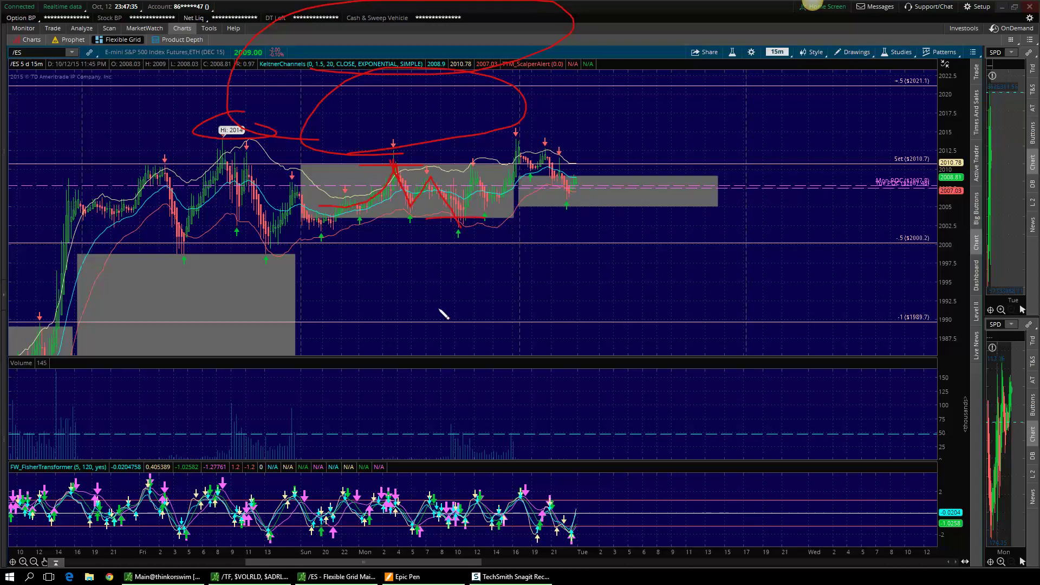
pyautogui.hotkey('ctrl', 'shift', '7')
pyautogui.moveTo(456, 218)
pyautogui.mouseDown()
pyautogui.moveTo(475, 150)
pyautogui.moveTo(493, 162)
pyautogui.moveTo(489, 210)
pyautogui.mouseUp()
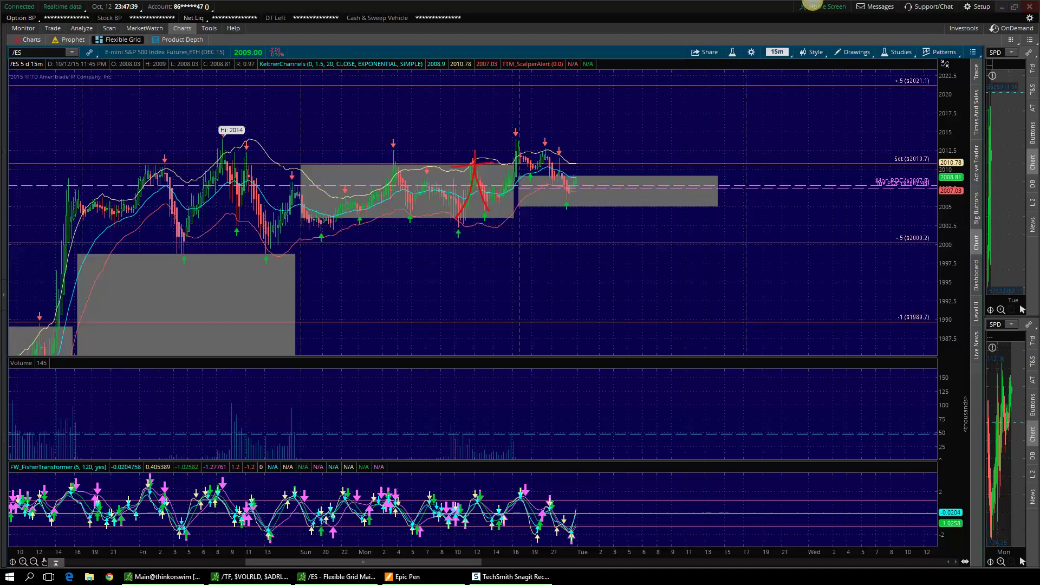
pyautogui.hotkey('ctrl', 'shift', 'c')
# - Circle the 2014 high again, trace the three successive rallies and their peaks after it, and erase the ink
pyautogui.moveTo(247, 116)
pyautogui.mouseDown()
pyautogui.moveTo(268, 143)
pyautogui.moveTo(282, 129)
pyautogui.mouseUp()
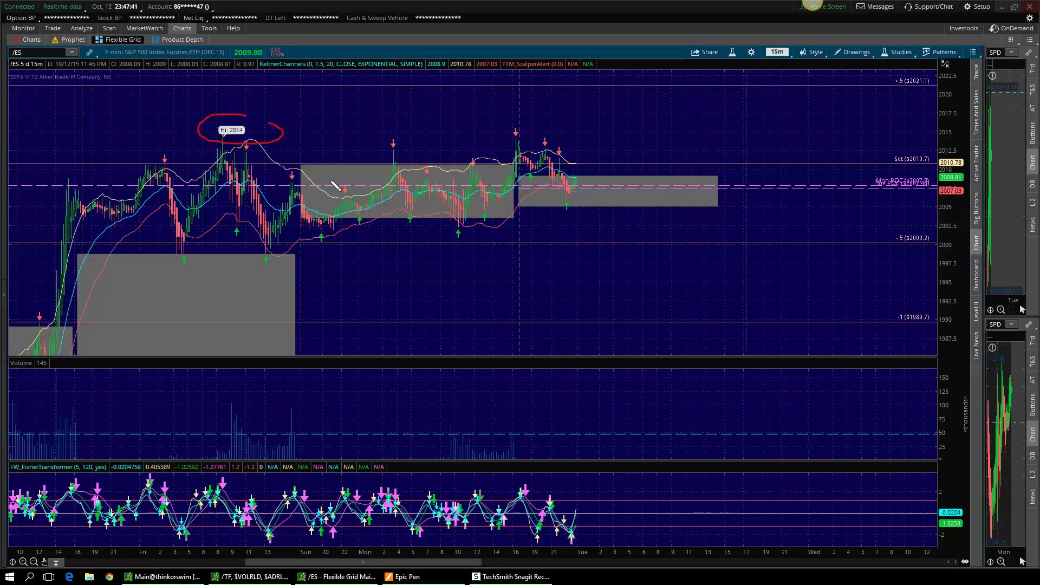
pyautogui.moveTo(290, 207); pyautogui.dragTo(399, 163)
pyautogui.moveTo(375, 163)
pyautogui.mouseDown()
pyautogui.moveTo(410, 162)
pyautogui.moveTo(460, 212)
pyautogui.moveTo(503, 172)
pyautogui.moveTo(493, 164)
pyautogui.mouseUp()
pyautogui.moveTo(471, 212)
pyautogui.mouseDown()
pyautogui.moveTo(509, 189)
pyautogui.moveTo(517, 146)
pyautogui.moveTo(540, 141)
pyautogui.moveTo(537, 162)
pyautogui.moveTo(561, 170)
pyautogui.moveTo(568, 194)
pyautogui.mouseUp()
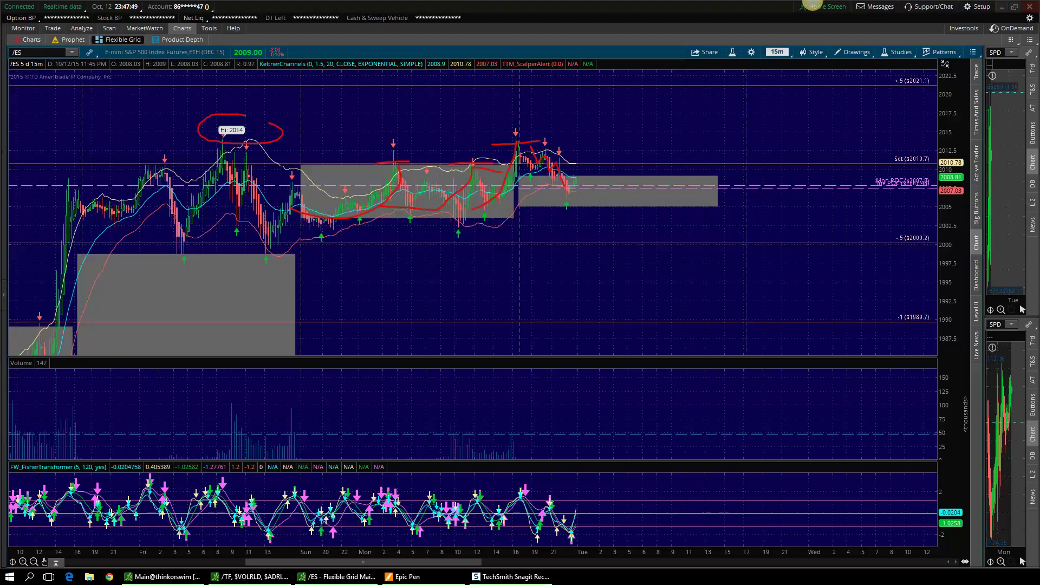
pyautogui.hotkey('ctrl', 'shift', '7')
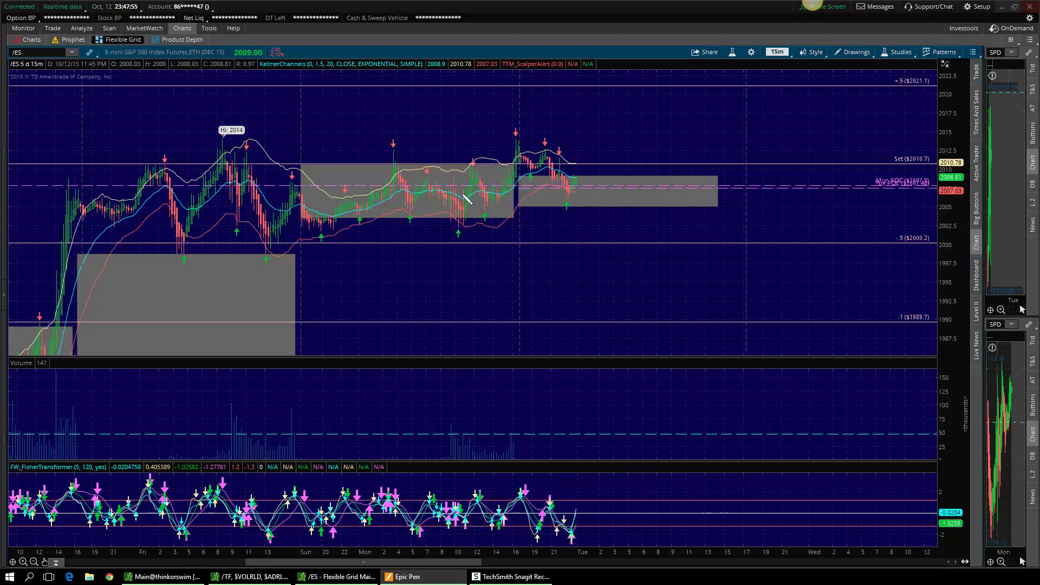
# - Sketch a rise to the Set ($2010.7) line, then a breakout past the boxed 2014 high into a circled zone around $2021.1, erasing each
pyautogui.moveTo(569, 186)
pyautogui.mouseDown()
pyautogui.moveTo(633, 169)
pyautogui.moveTo(645, 182)
pyautogui.moveTo(657, 163)
pyautogui.mouseUp()
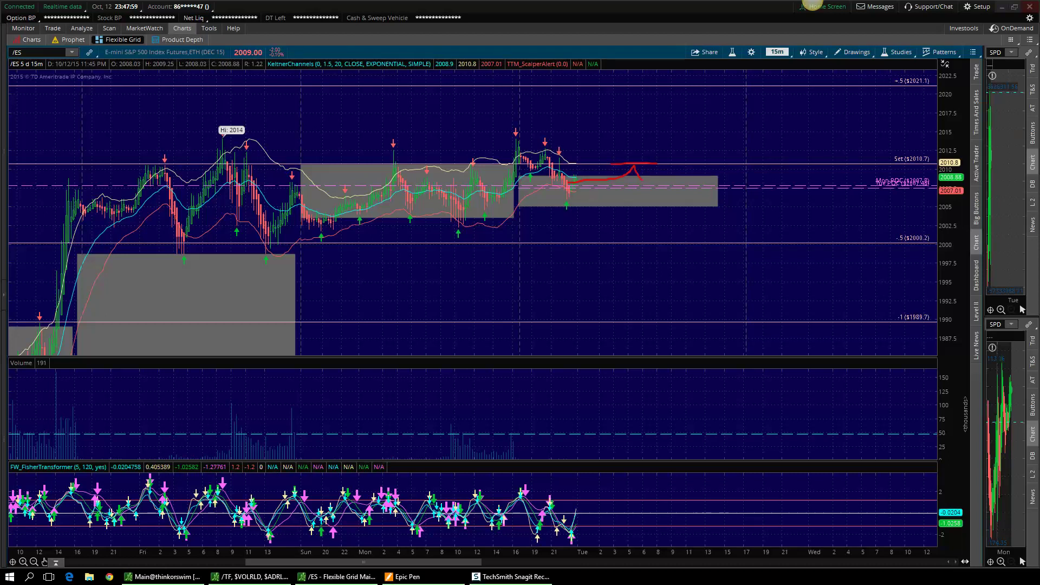
pyautogui.hotkey('ctrl', 'shift', '7')
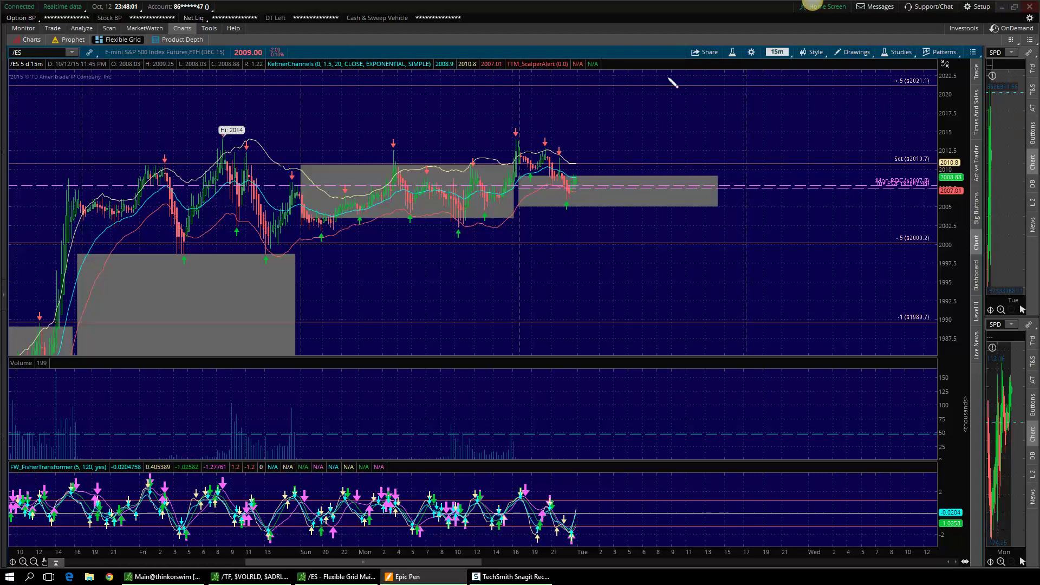
pyautogui.moveTo(569, 187); pyautogui.dragTo(590, 155)
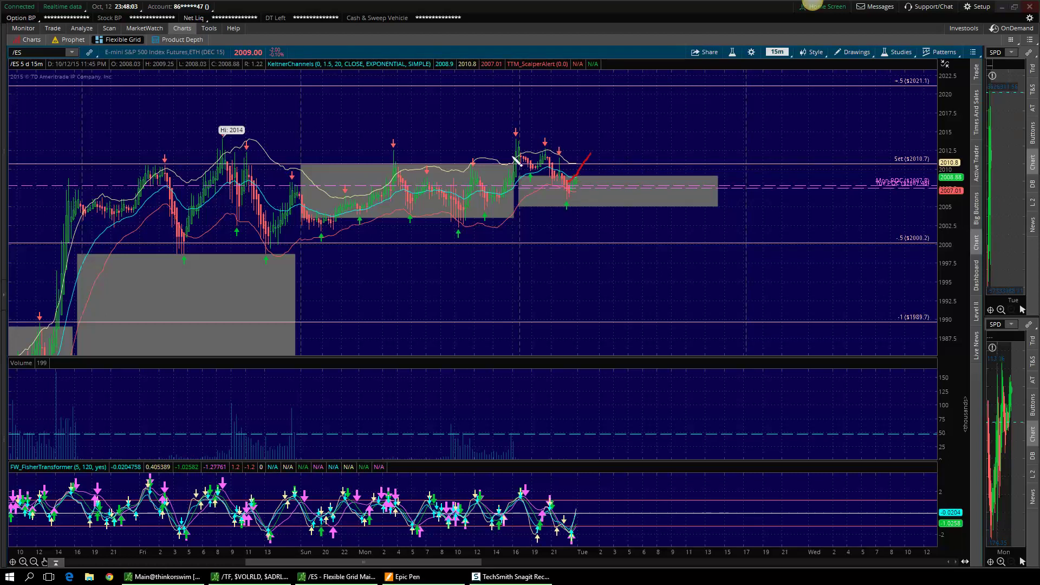
pyautogui.moveTo(227, 112)
pyautogui.mouseDown()
pyautogui.moveTo(254, 143)
pyautogui.moveTo(222, 115)
pyautogui.mouseUp()
pyautogui.moveTo(590, 156)
pyautogui.mouseDown()
pyautogui.moveTo(621, 106)
pyautogui.moveTo(631, 125)
pyautogui.moveTo(685, 86)
pyautogui.mouseUp()
pyautogui.moveTo(648, 115)
pyautogui.mouseDown()
pyautogui.moveTo(661, 111)
pyautogui.moveTo(639, 120)
pyautogui.moveTo(672, 98)
pyautogui.mouseUp()
pyautogui.moveTo(698, 55)
pyautogui.mouseDown()
pyautogui.moveTo(576, 132)
pyautogui.moveTo(633, 24)
pyautogui.mouseUp()
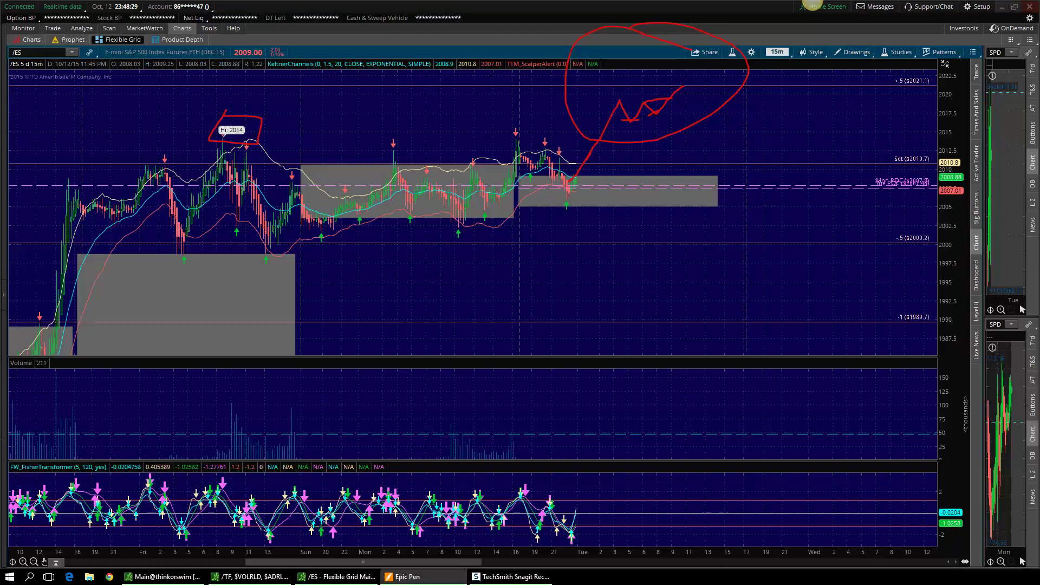
pyautogui.hotkey('ctrl', 'shift', '7')
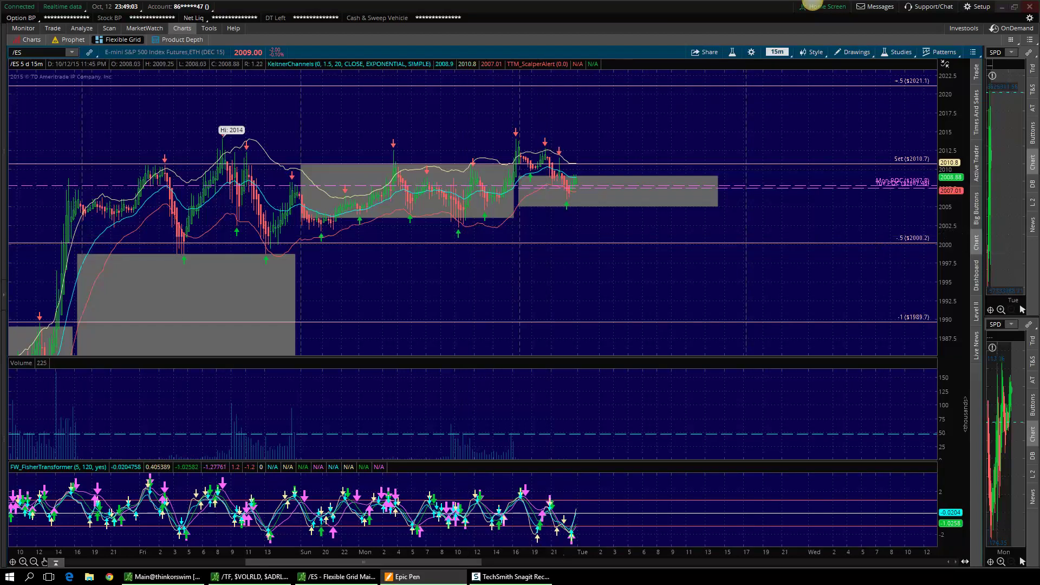
# - Sketch a stepped decline to the -1 ($1989.7) level, then box the zone between $2000.2 and $1989.7, erasing the ink each time
pyautogui.moveTo(566, 184)
pyautogui.mouseDown()
pyautogui.moveTo(628, 269)
pyautogui.moveTo(659, 245)
pyautogui.moveTo(677, 282)
pyautogui.moveTo(708, 295)
pyautogui.moveTo(759, 347)
pyautogui.moveTo(714, 348)
pyautogui.moveTo(756, 331)
pyautogui.mouseUp()
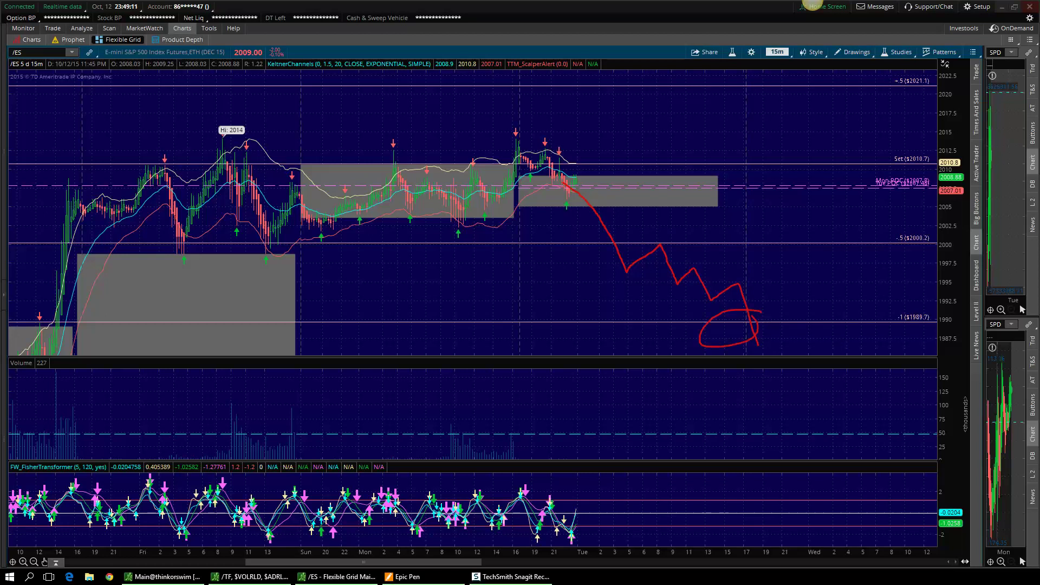
pyautogui.hotkey('ctrl', 'shift', '7')
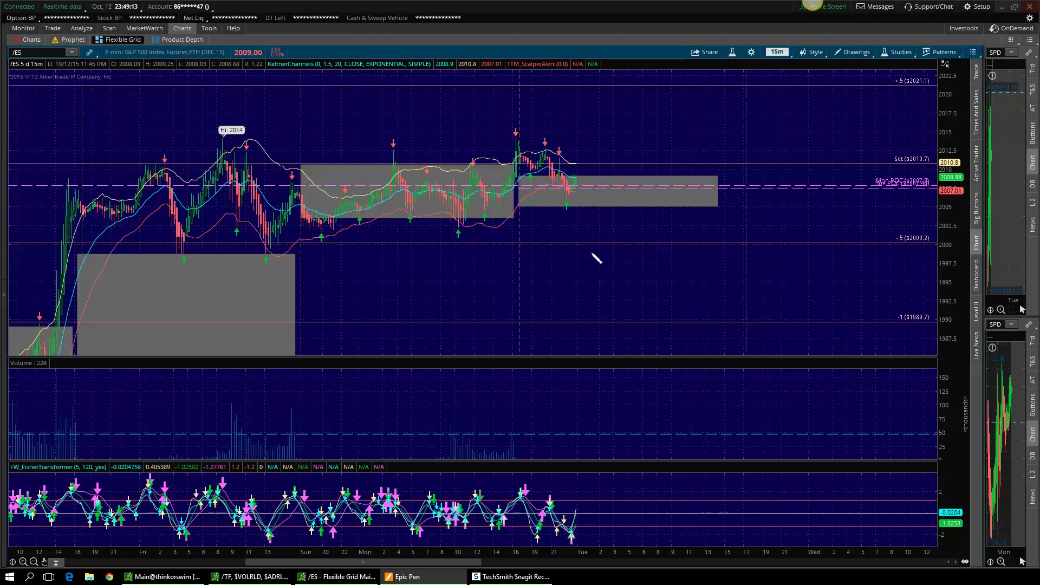
pyautogui.moveTo(618, 245)
pyautogui.mouseDown()
pyautogui.moveTo(641, 284)
pyautogui.moveTo(694, 261)
pyautogui.moveTo(676, 273)
pyautogui.moveTo(712, 292)
pyautogui.moveTo(734, 269)
pyautogui.moveTo(736, 290)
pyautogui.mouseUp()
pyautogui.moveTo(493, 242)
pyautogui.mouseDown()
pyautogui.moveTo(493, 254)
pyautogui.moveTo(755, 340)
pyautogui.moveTo(742, 242)
pyautogui.mouseUp()
pyautogui.moveTo(667, 244); pyautogui.dragTo(503, 259)
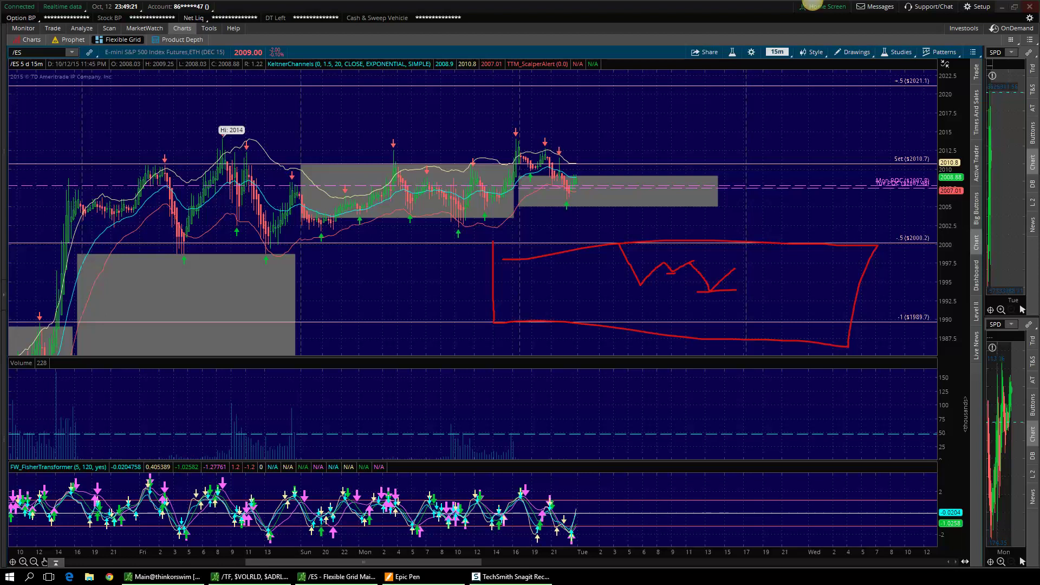
pyautogui.hotkey('ctrl', 'shift', '7')
# - Outline the whole consolidation range from Friday onward between its highs and the $2000.2 lows, then erase the ink
pyautogui.moveTo(190, 132)
pyautogui.mouseDown()
pyautogui.moveTo(161, 252)
pyautogui.moveTo(867, 227)
pyautogui.moveTo(49, 147)
pyautogui.mouseUp()
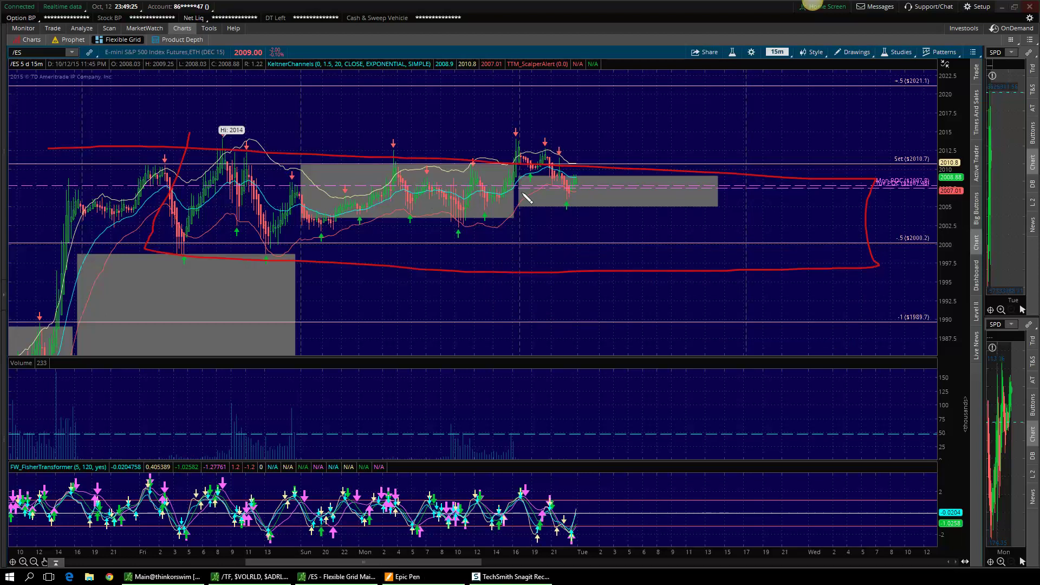
pyautogui.hotkey('ctrl', 'shift', '7')
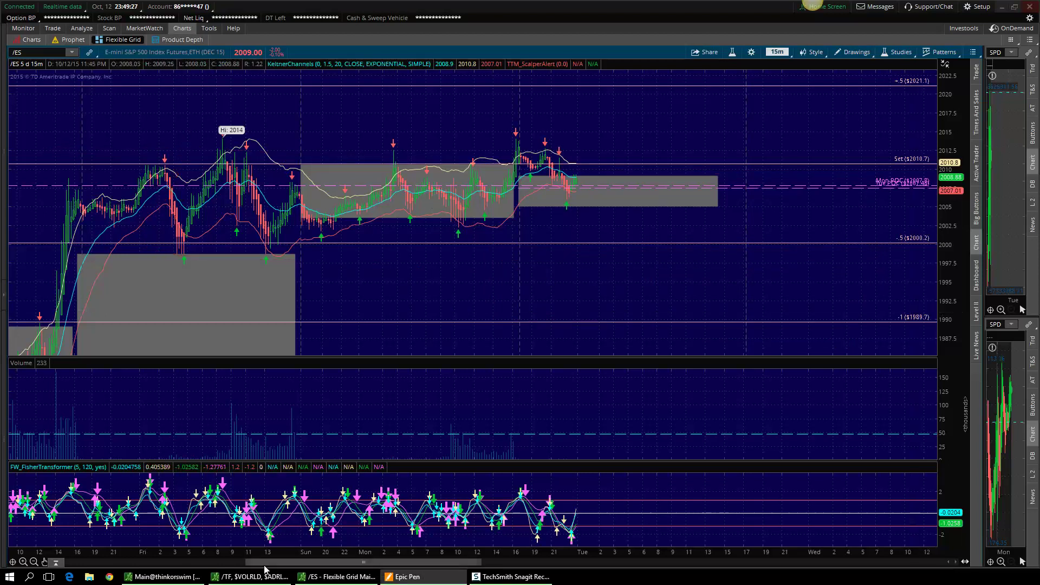
# - Switch to the /TF, $VOLRLD, $ADRLD window and zoom its 15-minute /TF chart in on the sessions from Friday onward
pyautogui.click(249, 576)
pyautogui.click(700, 29)
pyautogui.click(681, 57)
pyautogui.moveTo(89, 79); pyautogui.dragTo(501, 135)
pyautogui.moveTo(106, 154); pyautogui.dragTo(764, 173)
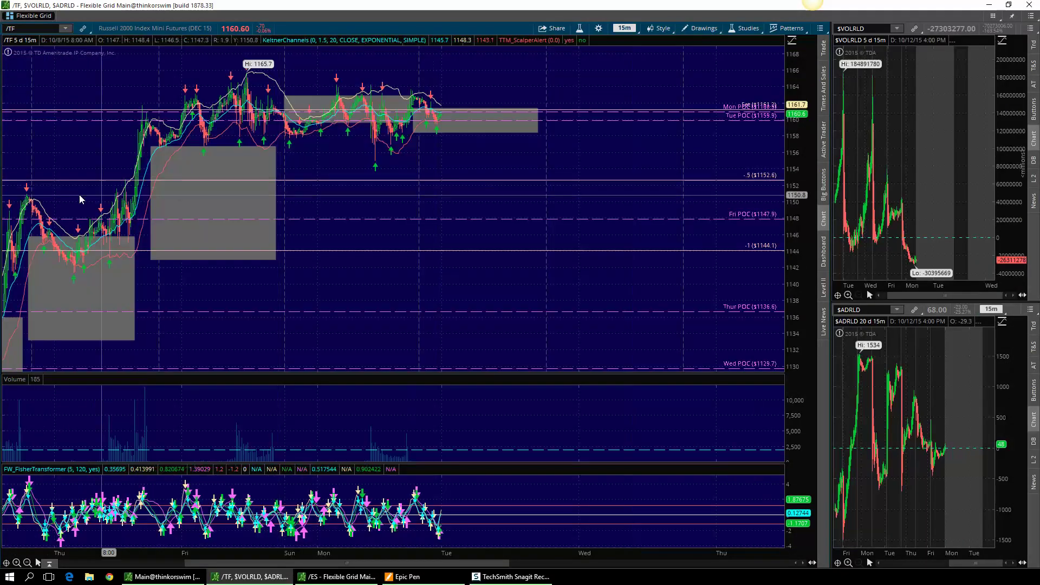
pyautogui.moveTo(75, 198); pyautogui.dragTo(691, 194)
pyautogui.moveTo(787, 157); pyautogui.dragTo(790, 209)
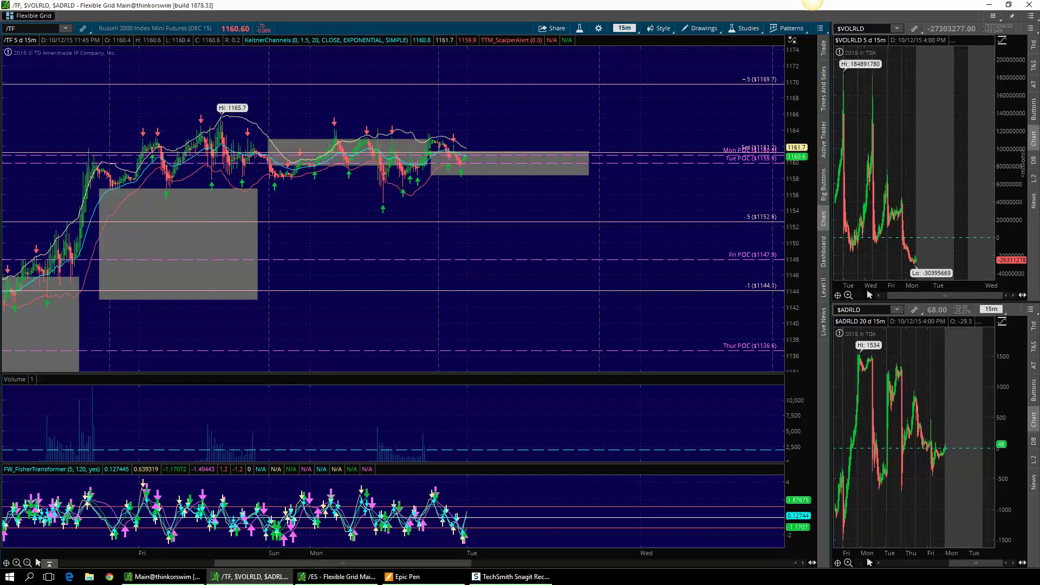
# - Circle the 1165.7 high on the /TF chart in red and trace the Monday rallies up to their common resistance level
pyautogui.hotkey('ctrl', 'shift', '3')
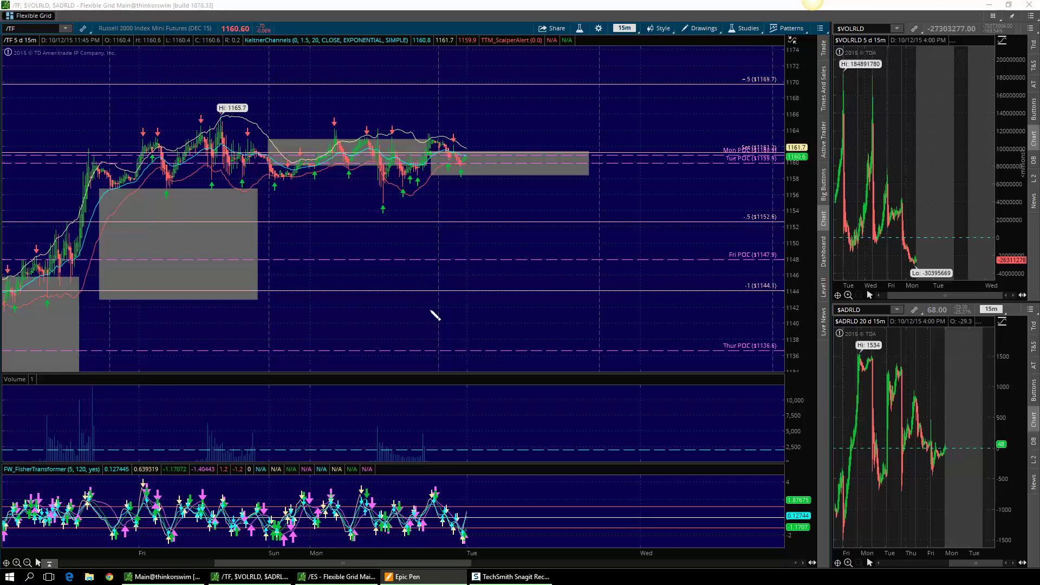
pyautogui.moveTo(248, 98)
pyautogui.mouseDown()
pyautogui.moveTo(208, 121)
pyautogui.moveTo(255, 104)
pyautogui.mouseUp()
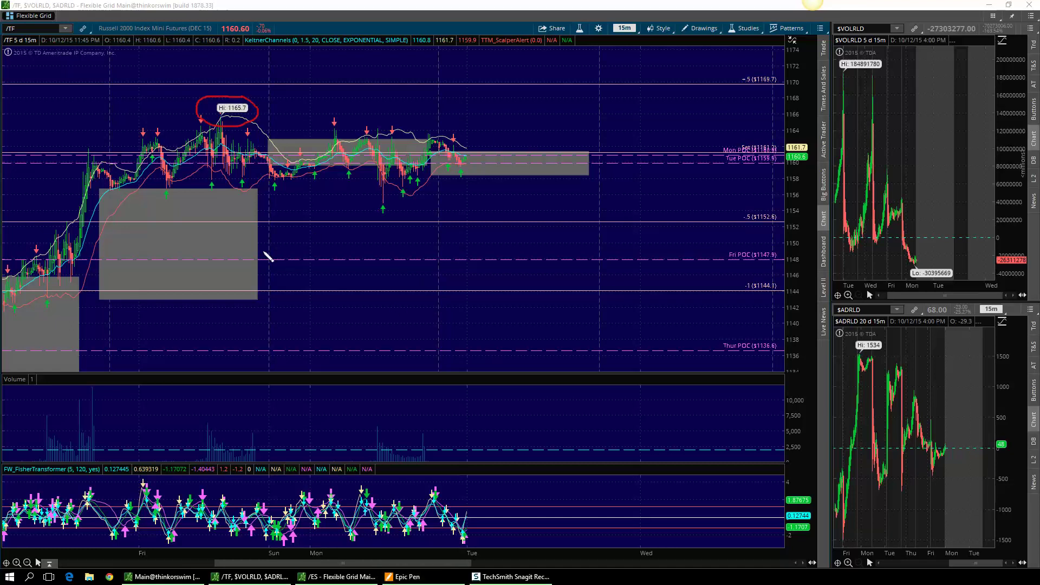
pyautogui.moveTo(313, 169)
pyautogui.mouseDown()
pyautogui.moveTo(359, 135)
pyautogui.moveTo(347, 137)
pyautogui.moveTo(388, 138)
pyautogui.mouseUp()
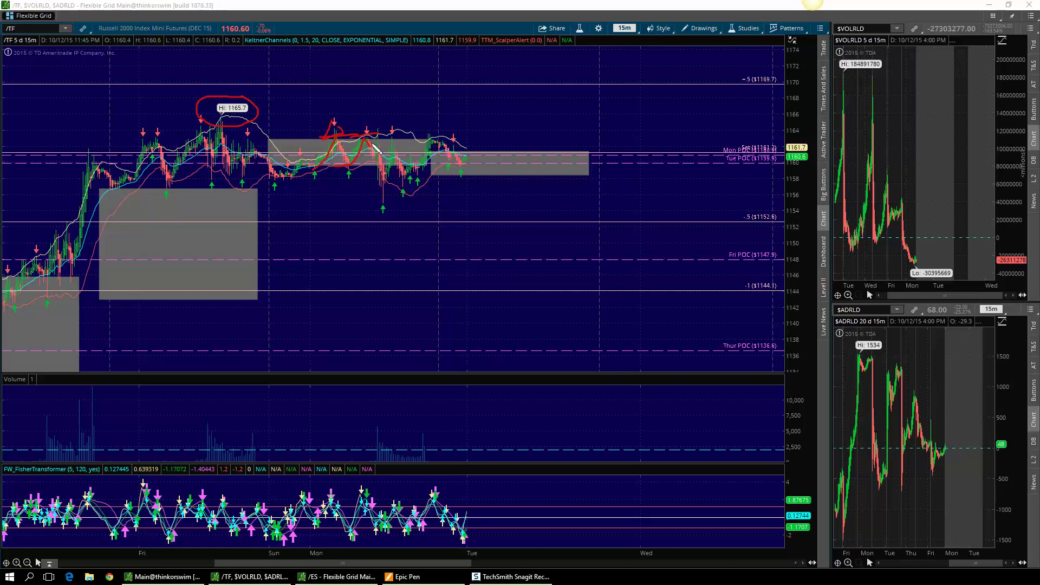
pyautogui.moveTo(397, 172); pyautogui.dragTo(442, 135)
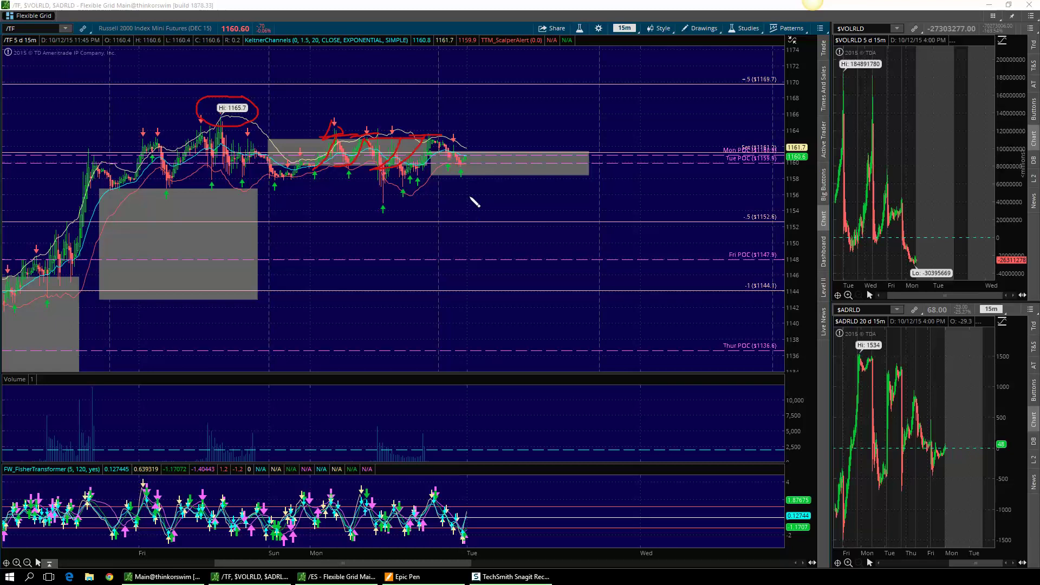
# - Draw the upper and lower boundary lines of the /TF consolidation, sketch a short drop from the latest candle, and erase the ink
pyautogui.moveTo(166, 123); pyautogui.dragTo(579, 145)
pyautogui.moveTo(141, 201); pyautogui.dragTo(509, 201)
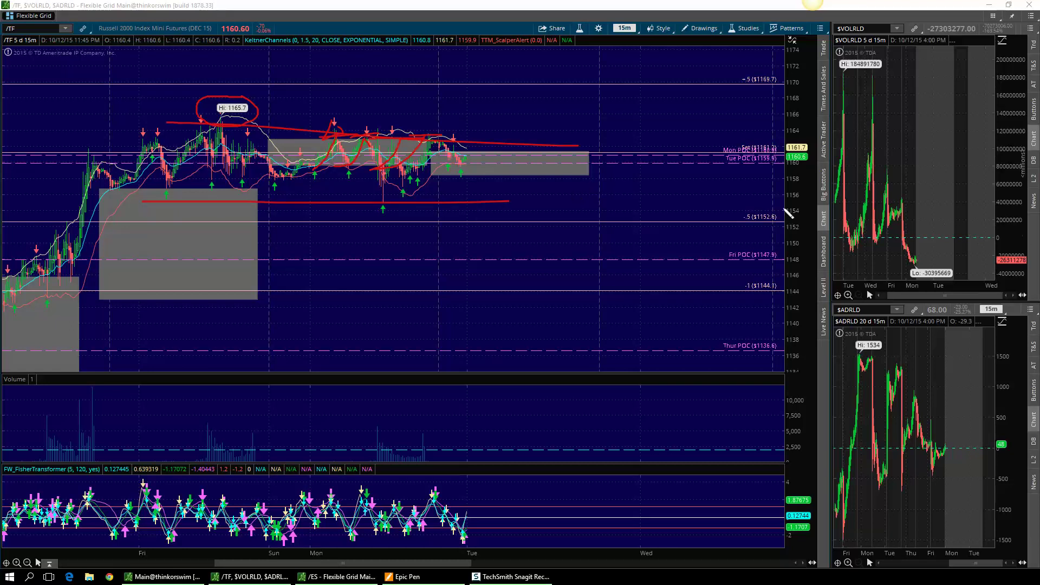
pyautogui.moveTo(465, 156)
pyautogui.mouseDown()
pyautogui.moveTo(495, 178)
pyautogui.moveTo(519, 177)
pyautogui.mouseUp()
pyautogui.hotkey('ctrl', 'shift', '7')
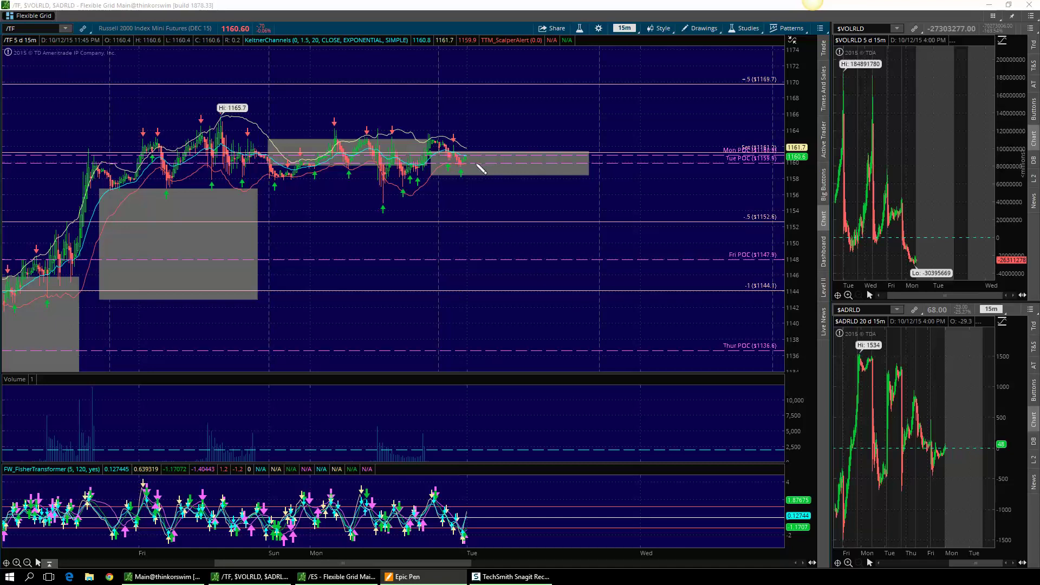
# - Sketch a stepped decline from the latest /TF candle to a circled target just below the $1152.6 level, and erase the ink
pyautogui.moveTo(465, 157)
pyautogui.mouseDown()
pyautogui.moveTo(513, 185)
pyautogui.moveTo(526, 178)
pyautogui.moveTo(534, 190)
pyautogui.moveTo(536, 173)
pyautogui.moveTo(554, 205)
pyautogui.mouseUp()
pyautogui.moveTo(530, 196)
pyautogui.mouseDown()
pyautogui.moveTo(541, 196)
pyautogui.moveTo(547, 227)
pyautogui.moveTo(578, 221)
pyautogui.mouseUp()
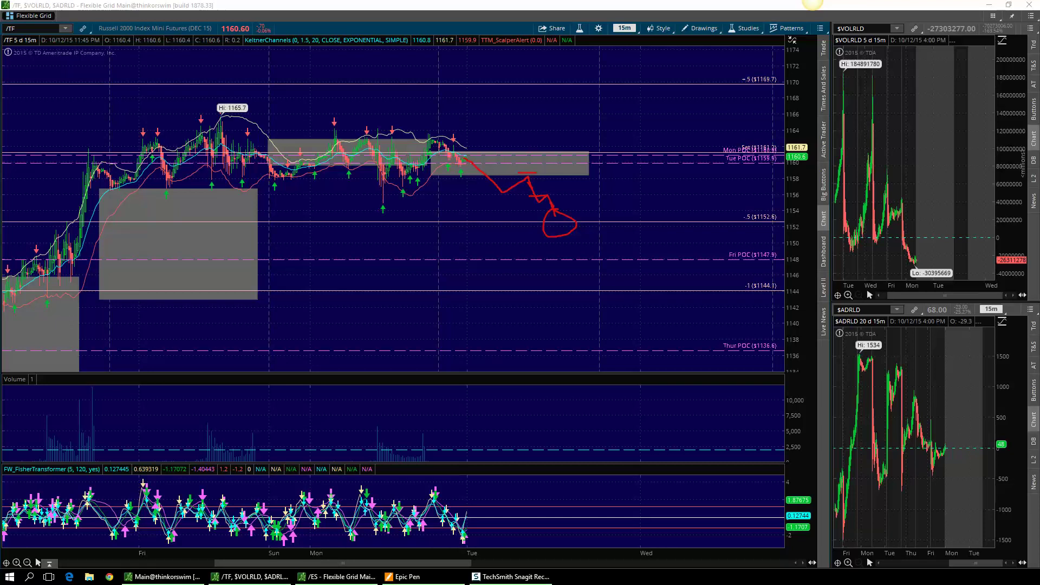
pyautogui.hotkey('ctrl', 'shift', '7')
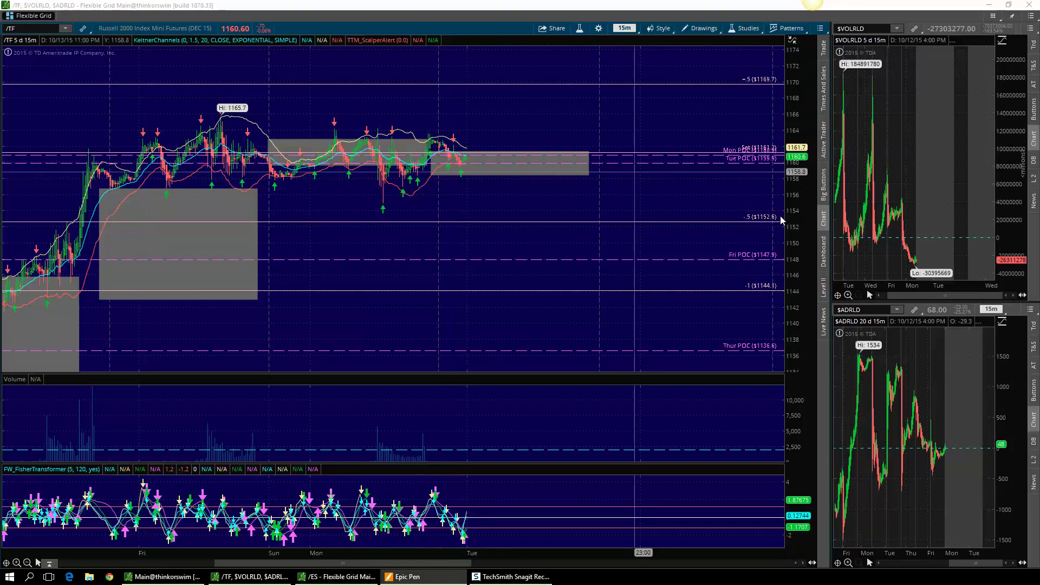
# - Sketch an upside breakout curve from the latest /TF candle to the $1169.7 level, circle the 1165.7 high, and erase the ink
pyautogui.moveTo(460, 158)
pyautogui.mouseDown()
pyautogui.moveTo(487, 151)
pyautogui.moveTo(536, 82)
pyautogui.mouseUp()
pyautogui.moveTo(252, 93); pyautogui.dragTo(260, 104)
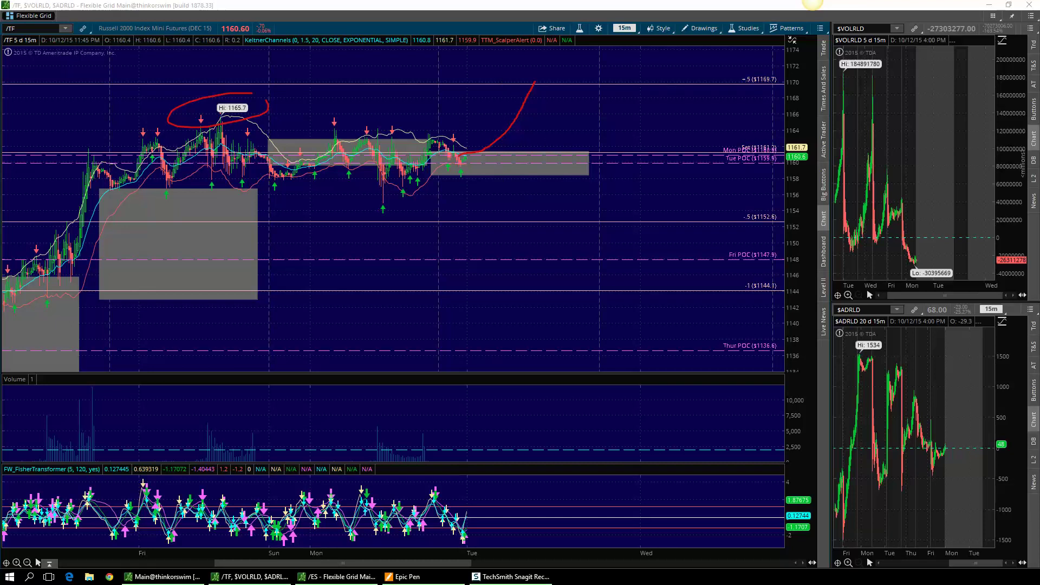
pyautogui.click(813, 1)
pyautogui.click(812, 1)
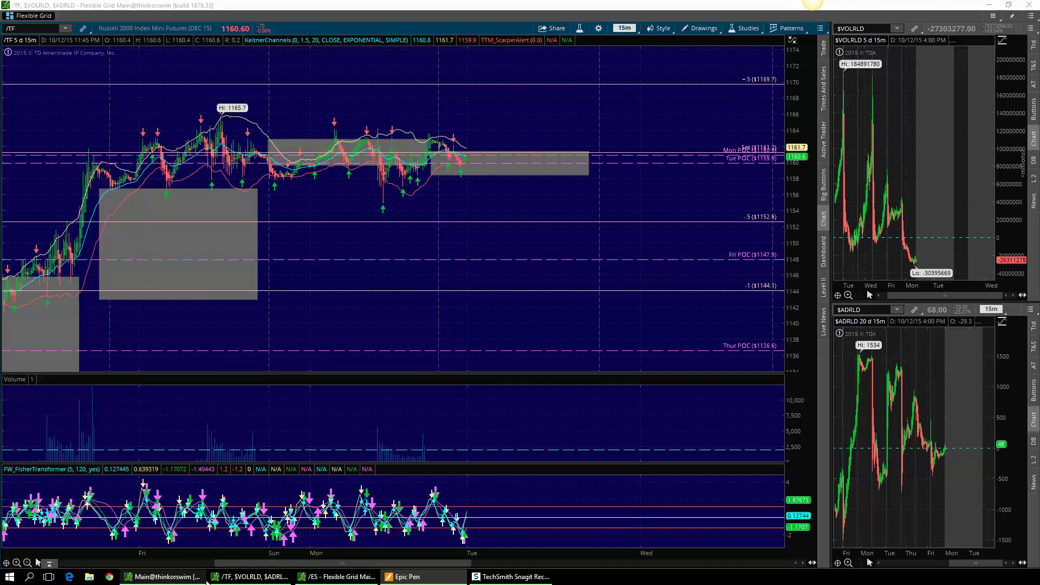
# - Switch to the Main window's /ES chart, box the POC levels from $1984.2 to $1971.2 in red, and handwrite "Volume POC" inside
pyautogui.click(195, 577)
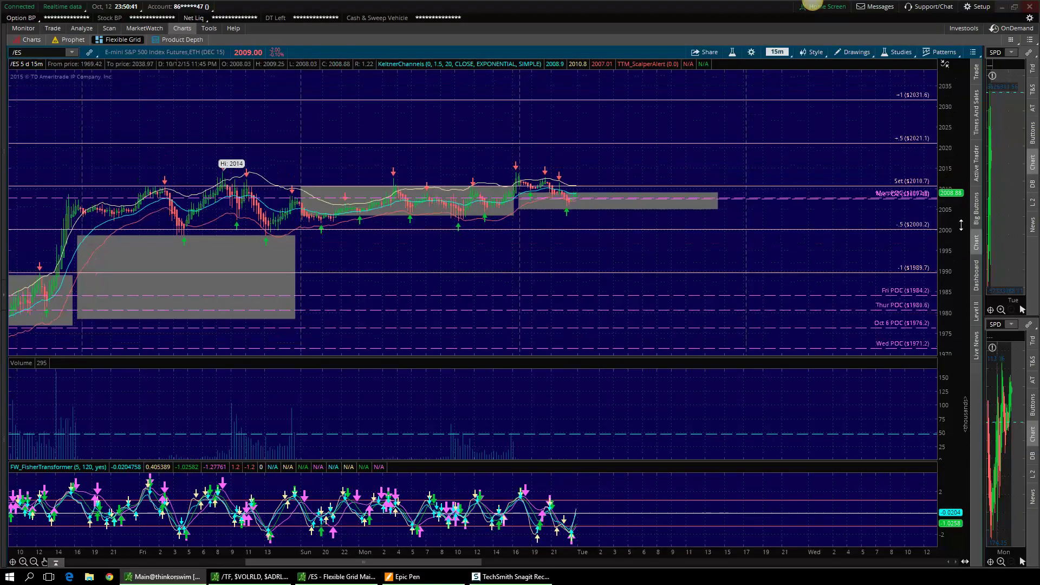
pyautogui.moveTo(141, 277)
pyautogui.mouseDown()
pyautogui.moveTo(136, 302)
pyautogui.moveTo(251, 344)
pyautogui.moveTo(959, 353)
pyautogui.moveTo(822, 292)
pyautogui.moveTo(127, 278)
pyautogui.mouseUp()
pyautogui.moveTo(443, 287)
pyautogui.mouseDown()
pyautogui.moveTo(471, 332)
pyautogui.moveTo(509, 288)
pyautogui.mouseUp()
pyautogui.moveTo(531, 300); pyautogui.dragTo(568, 330)
pyautogui.moveTo(582, 306); pyautogui.dragTo(691, 332)
pyautogui.moveTo(702, 298)
pyautogui.mouseDown()
pyautogui.moveTo(710, 323)
pyautogui.moveTo(704, 317)
pyautogui.mouseUp()
pyautogui.moveTo(725, 321); pyautogui.dragTo(721, 327)
pyautogui.moveTo(759, 315); pyautogui.dragTo(763, 328)
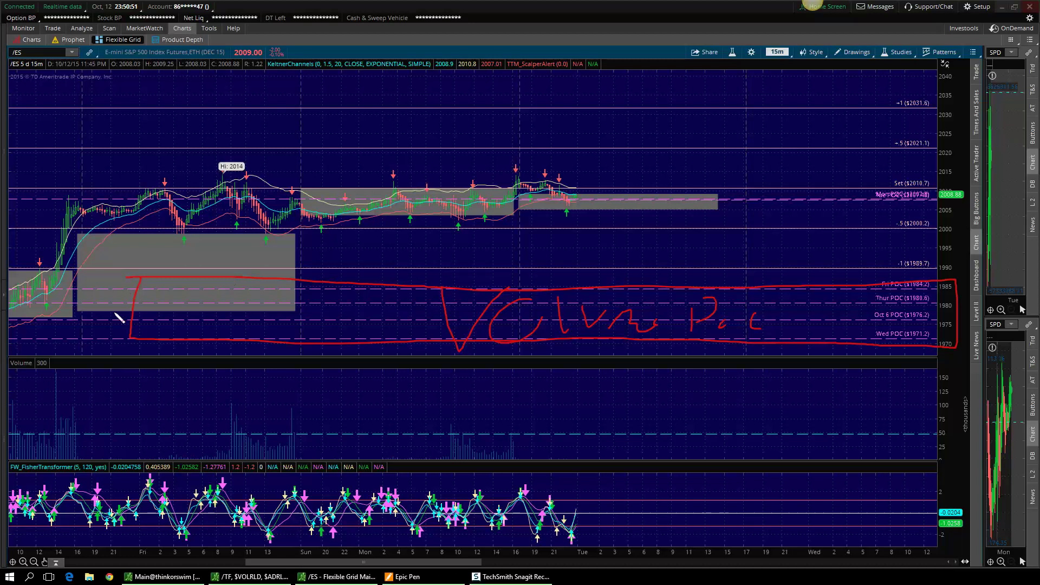
# - Sketch declines from the latest /ES candle into the boxed POC zone, outline a wider area around it, and erase the ink
pyautogui.moveTo(585, 204)
pyautogui.mouseDown()
pyautogui.moveTo(656, 294)
pyautogui.moveTo(667, 330)
pyautogui.mouseUp()
pyautogui.moveTo(574, 194); pyautogui.dragTo(634, 283)
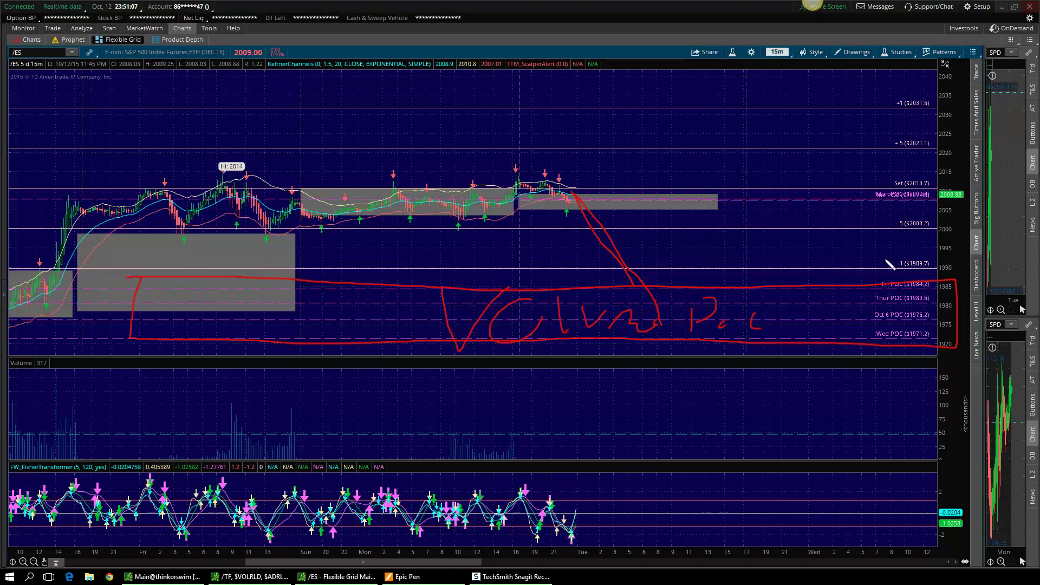
pyautogui.moveTo(168, 278)
pyautogui.mouseDown()
pyautogui.moveTo(83, 301)
pyautogui.moveTo(684, 379)
pyautogui.moveTo(747, 260)
pyautogui.moveTo(1, 252)
pyautogui.mouseUp()
pyautogui.moveTo(561, 191)
pyautogui.mouseDown()
pyautogui.moveTo(606, 217)
pyautogui.moveTo(666, 323)
pyautogui.mouseUp()
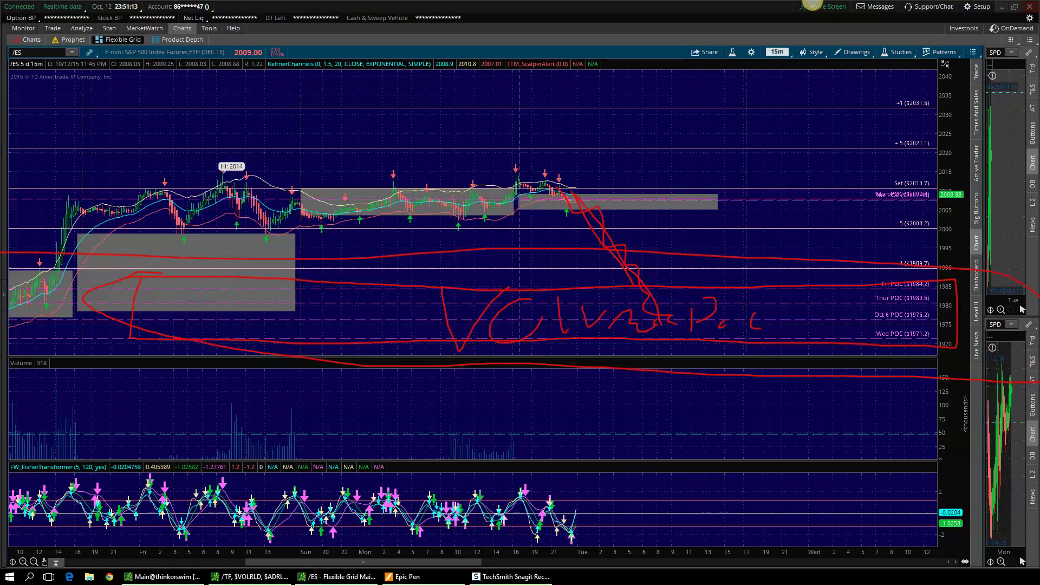
pyautogui.click(812, 2)
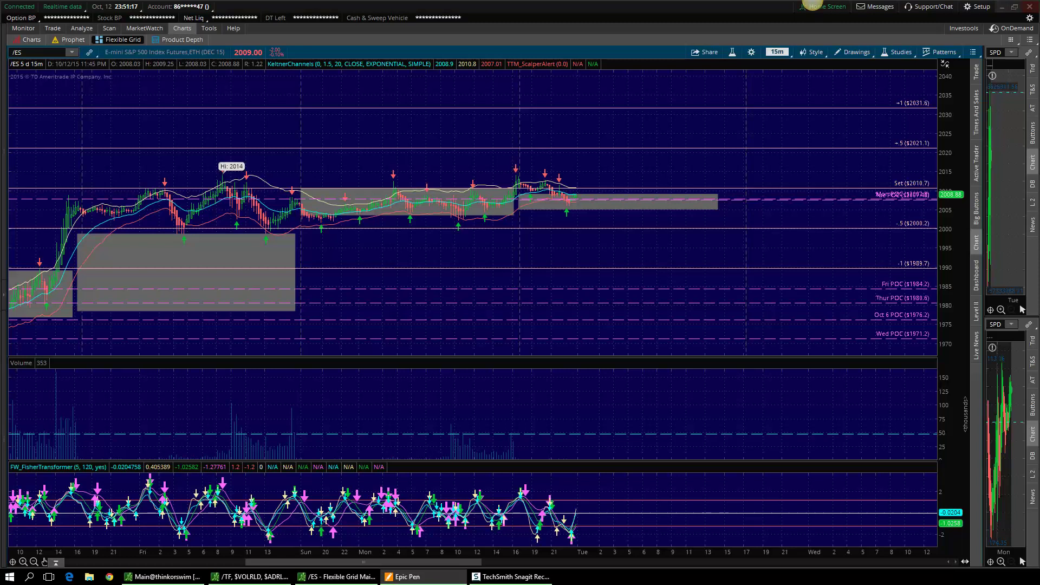
# - Stretch the /ES price scale and draw a red upward arrow from the latest candle to just above the $2010.7 Set level
pyautogui.moveTo(963, 251); pyautogui.dragTo(953, 211)
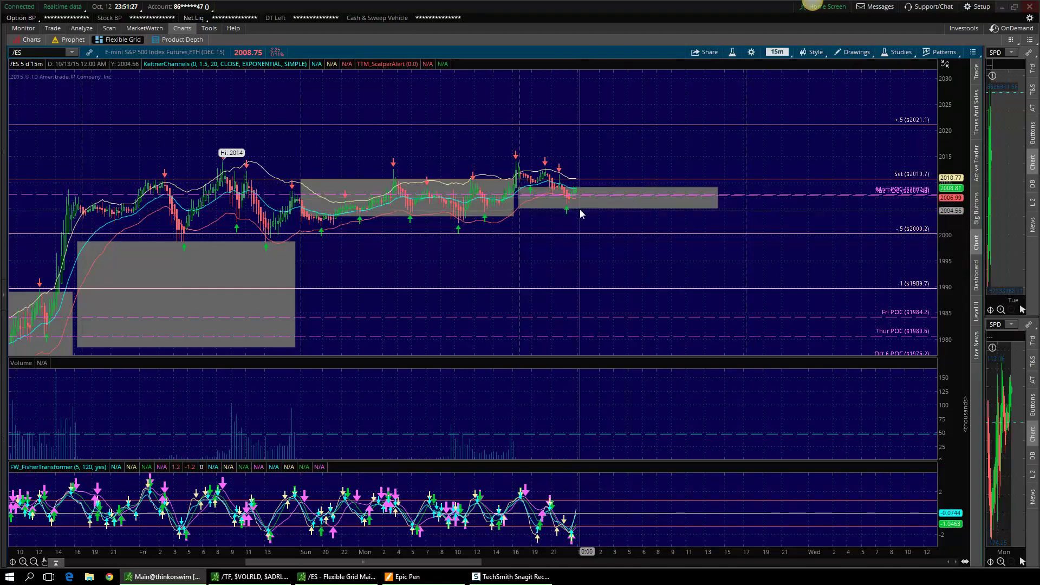
pyautogui.hotkey('ctrl', 'shift', '3')
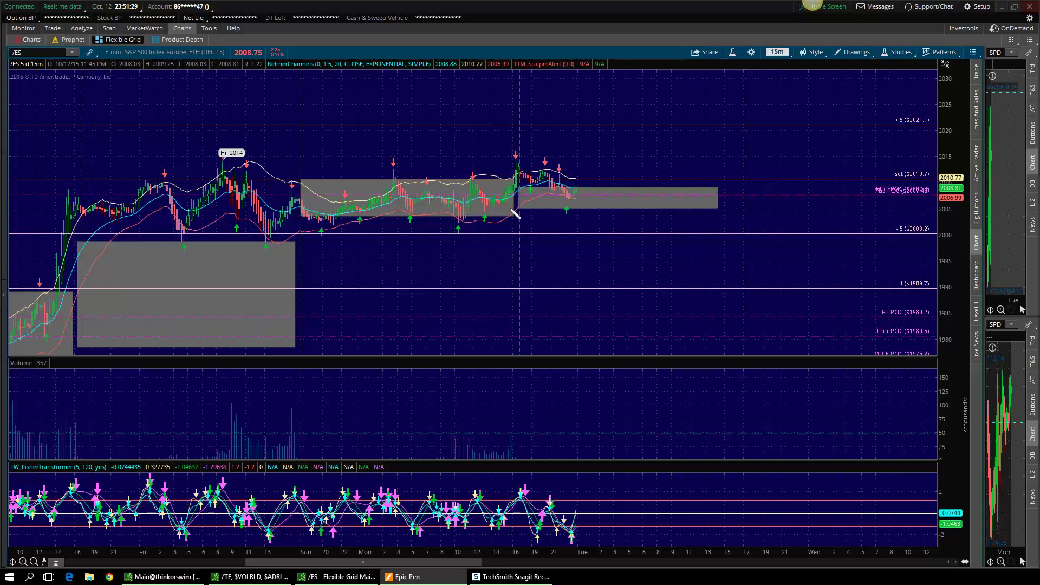
pyautogui.moveTo(575, 191)
pyautogui.mouseDown()
pyautogui.moveTo(609, 171)
pyautogui.moveTo(618, 189)
pyautogui.mouseUp()
pyautogui.moveTo(593, 175); pyautogui.dragTo(627, 168)
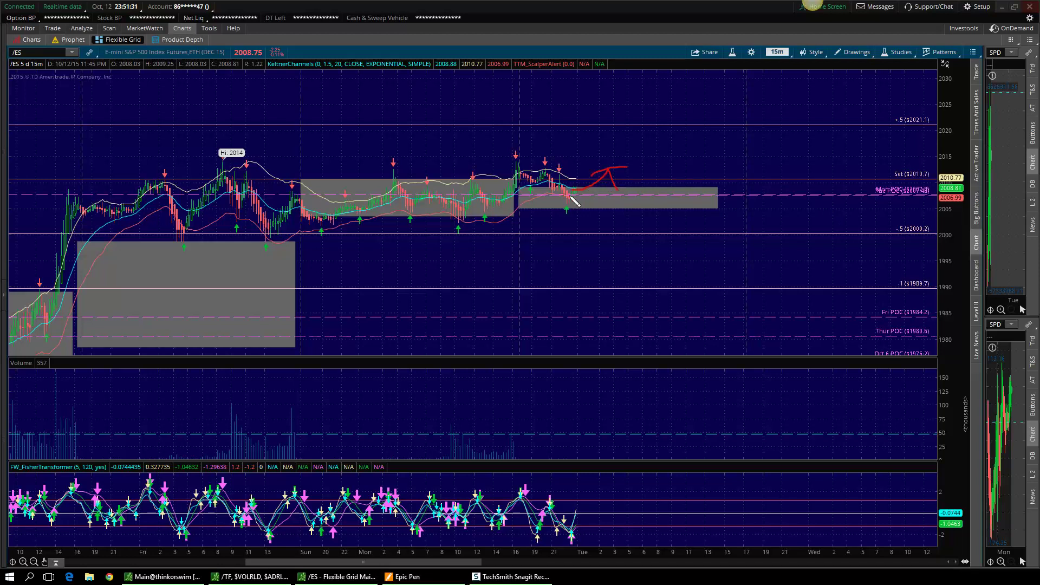
# - Sketch a drop below the current /ES range, a small retest, and a decline to a circled target at $2000.2, then erase the ink
pyautogui.moveTo(573, 192); pyautogui.dragTo(591, 215)
pyautogui.moveTo(590, 212); pyautogui.dragTo(615, 211)
pyautogui.moveTo(630, 210)
pyautogui.mouseDown()
pyautogui.moveTo(667, 239)
pyautogui.moveTo(677, 234)
pyautogui.mouseUp()
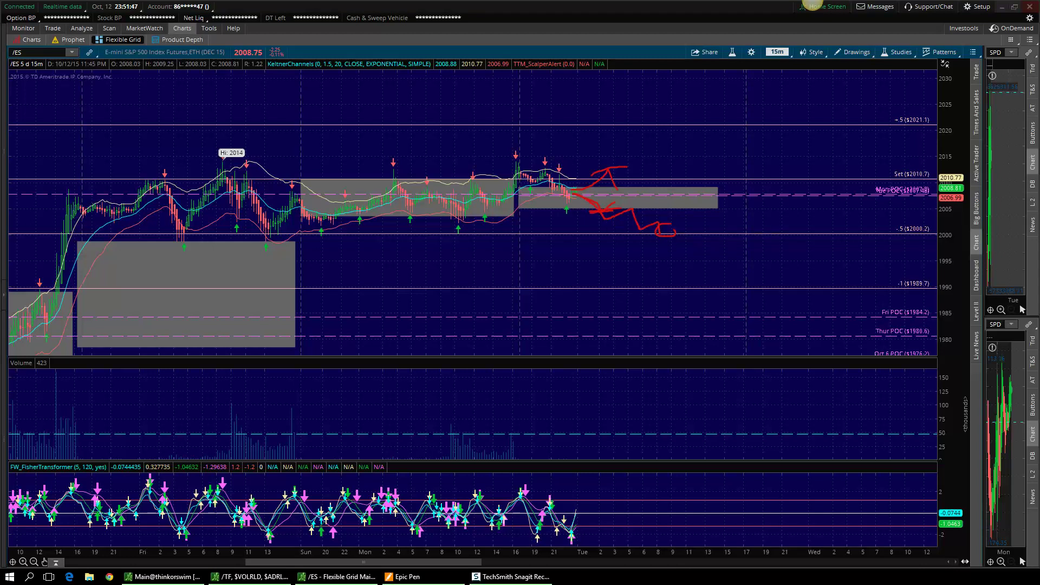
pyautogui.click(813, 1)
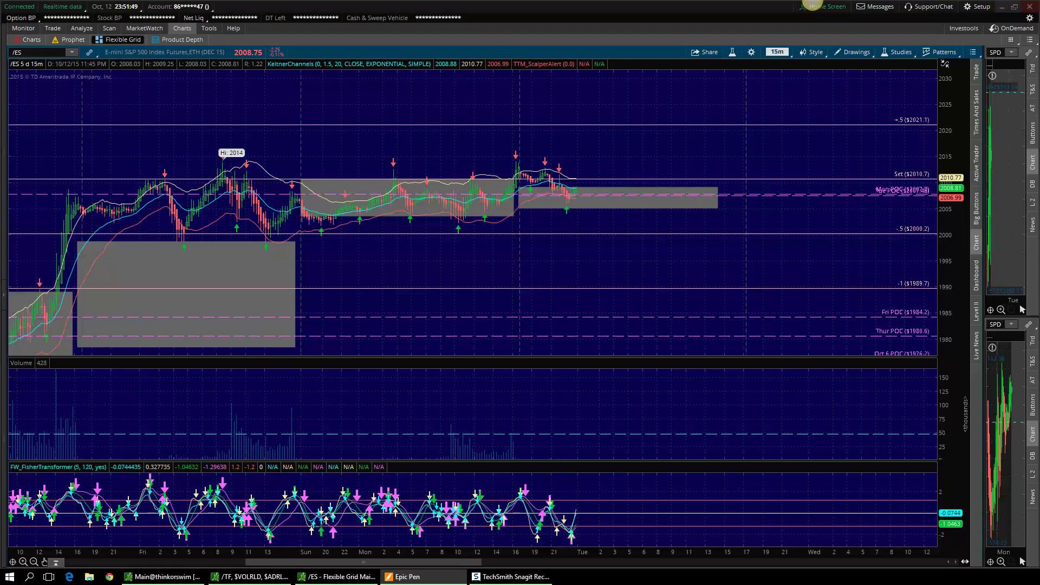